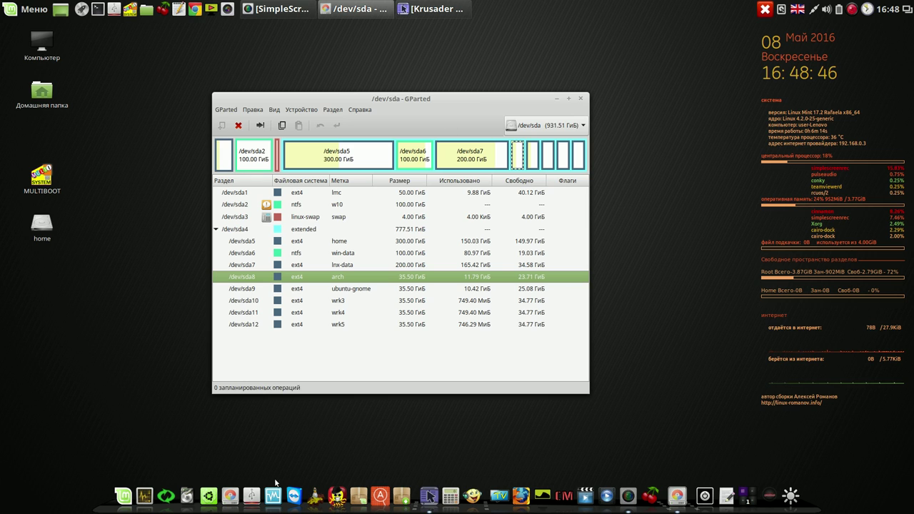
# Select /dev/sda5 in GParted, then browse Krusader to the fsa backup folder and its lmc subfolder.
pyautogui.click(187, 491)
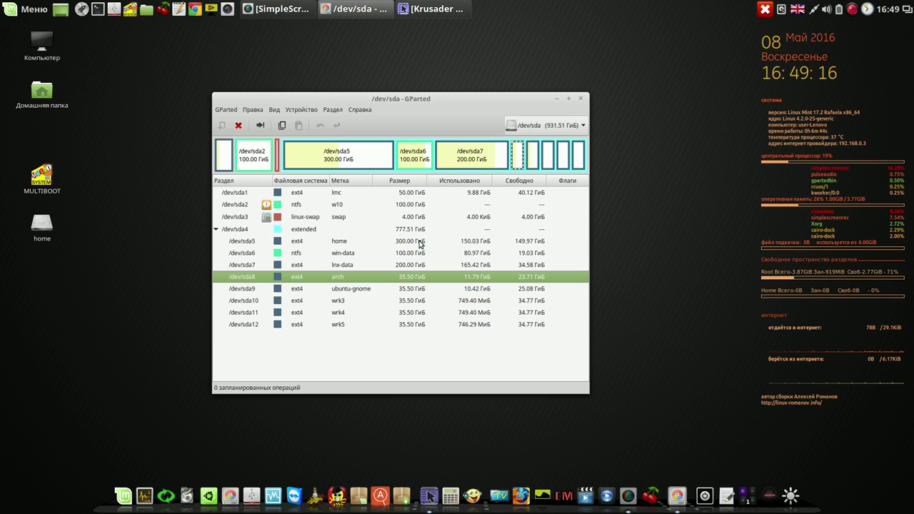
pyautogui.click(420, 243)
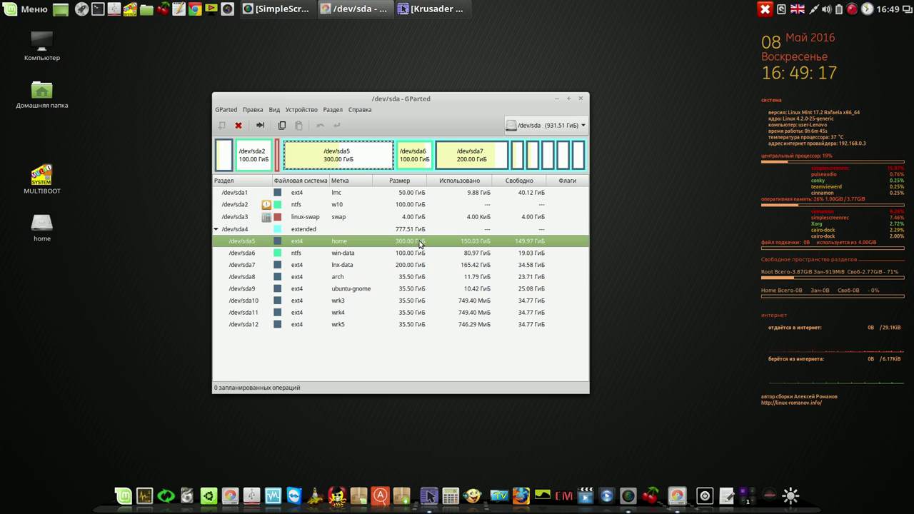
pyautogui.click(454, 10)
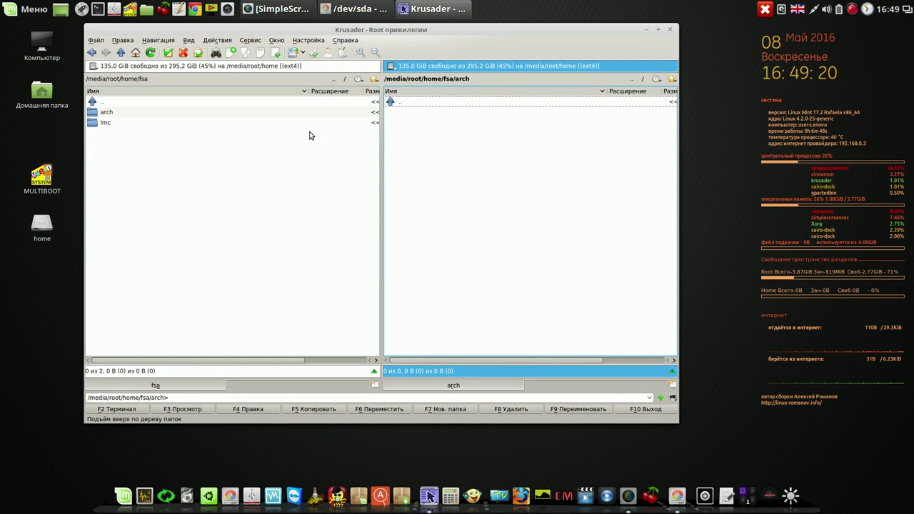
pyautogui.click(332, 79)
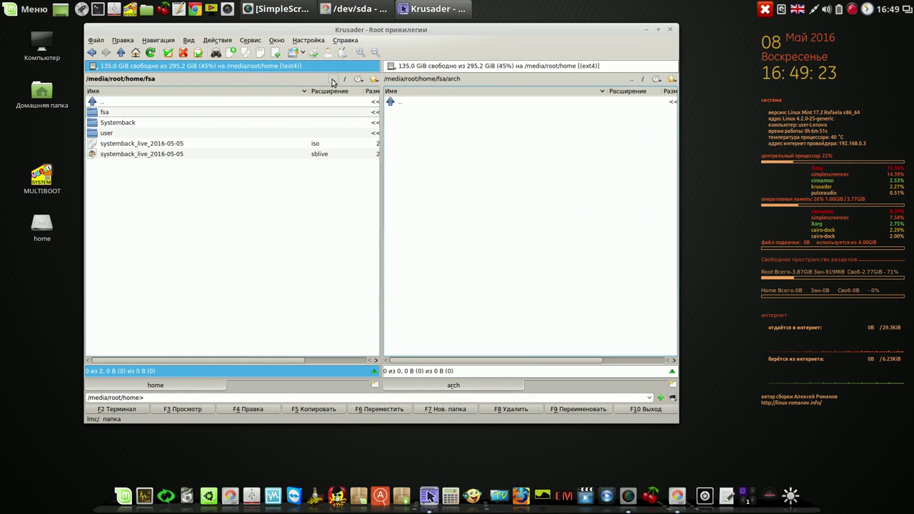
pyautogui.doubleClick(95, 114)
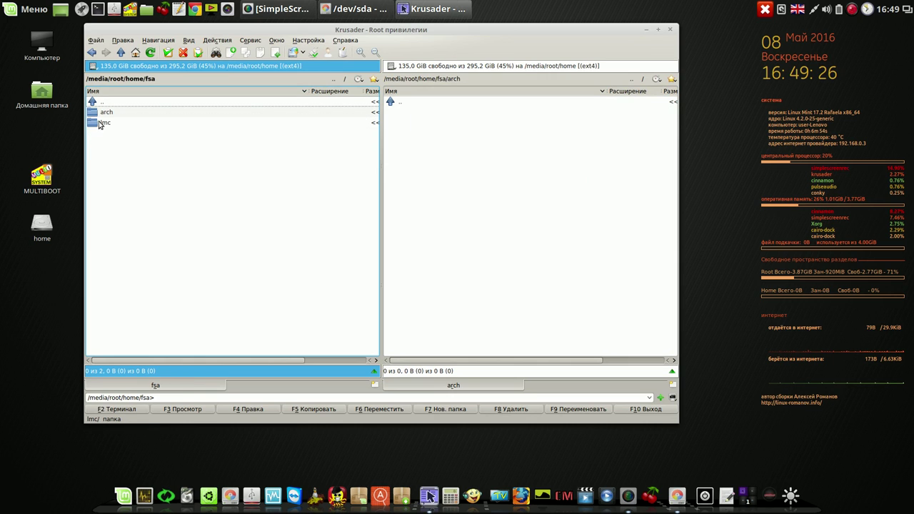
pyautogui.doubleClick(102, 123)
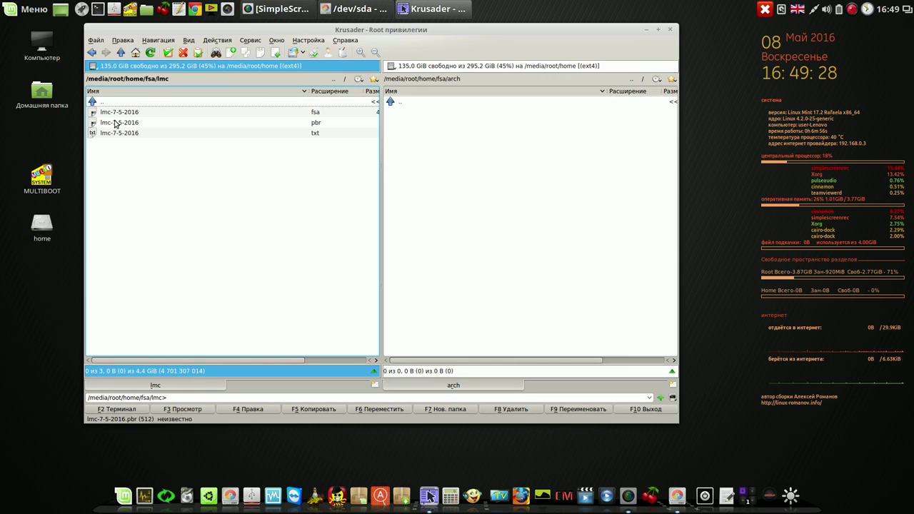
# Return to fsa, check the arch folder, minimize Krusader, and close GParted.
pyautogui.click(337, 81)
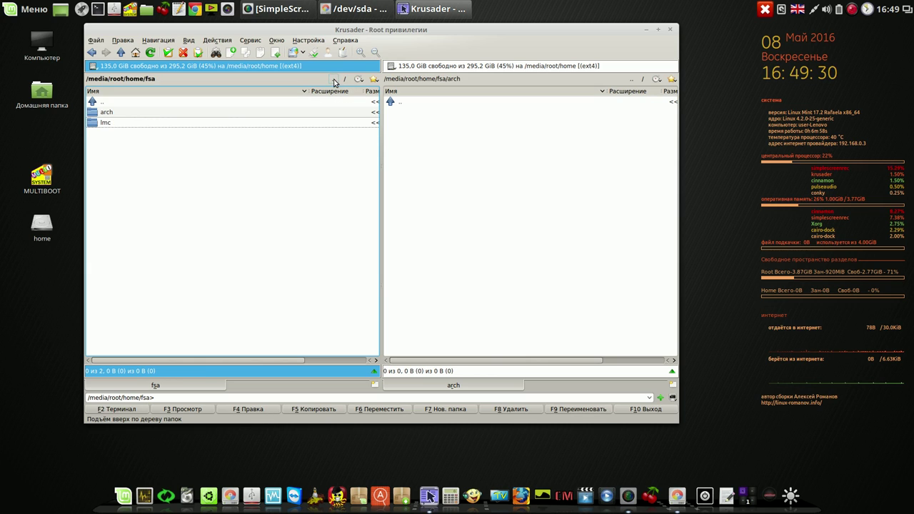
pyautogui.click(425, 116)
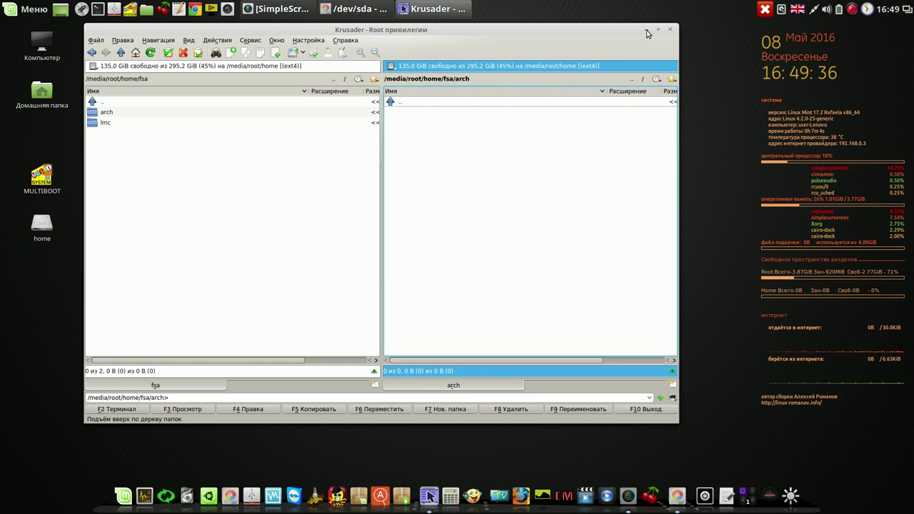
pyautogui.click(646, 30)
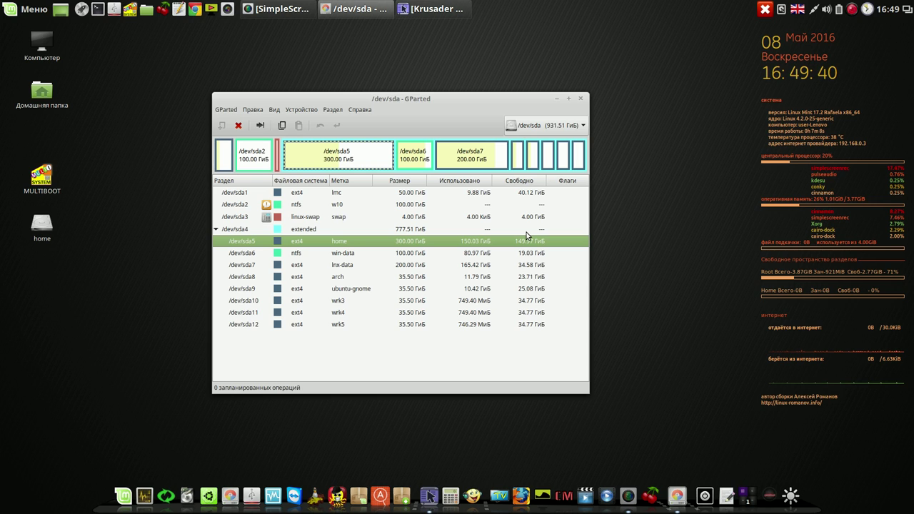
pyautogui.click(581, 99)
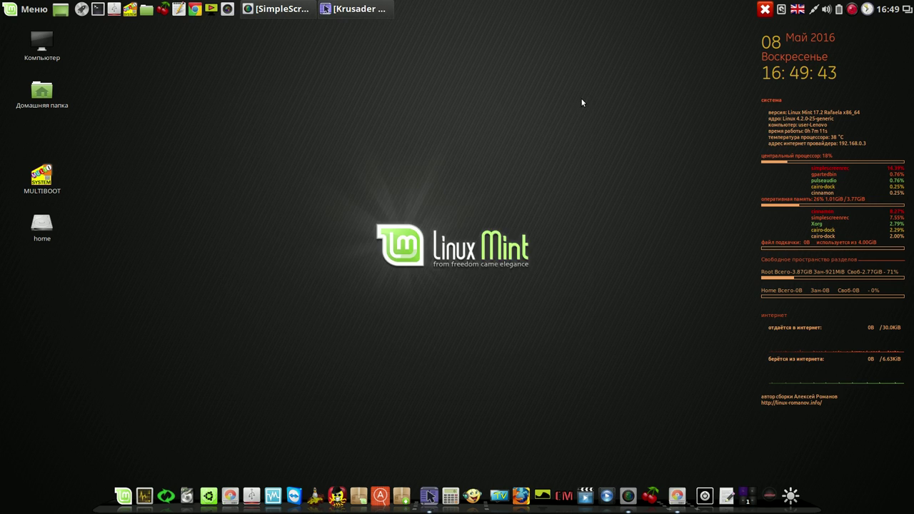
# Launch qt4-fsarchiver with the administrator password and reposition its window.
pyautogui.click(202, 490)
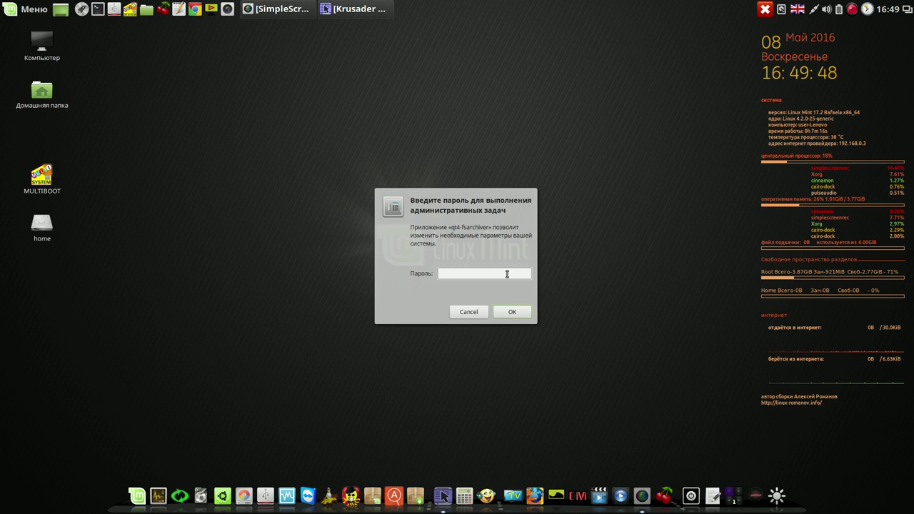
pyautogui.write('123')
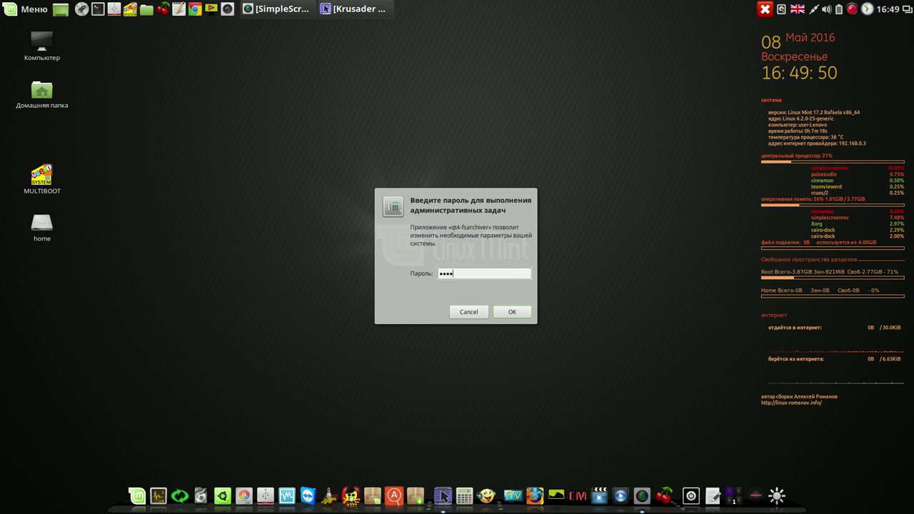
pyautogui.write('4')
pyautogui.press('Return')
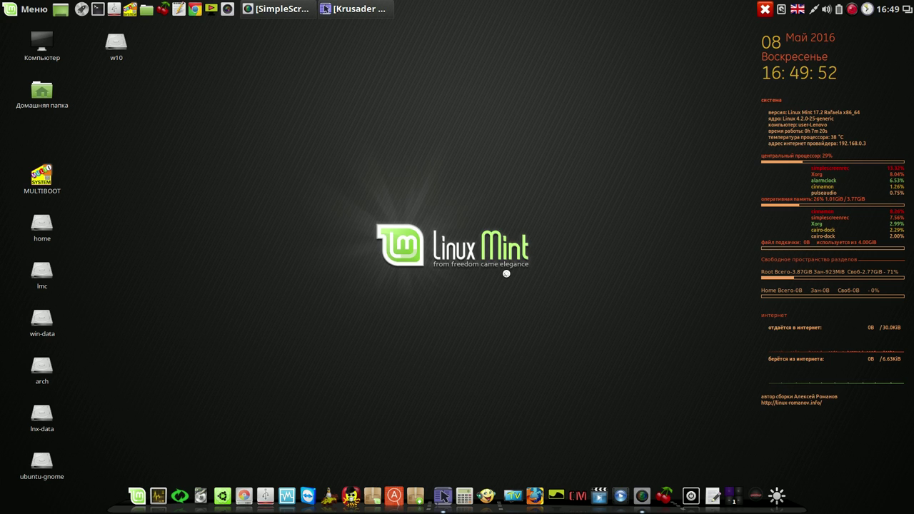
pyautogui.moveTo(532, 105); pyautogui.dragTo(483, 86)
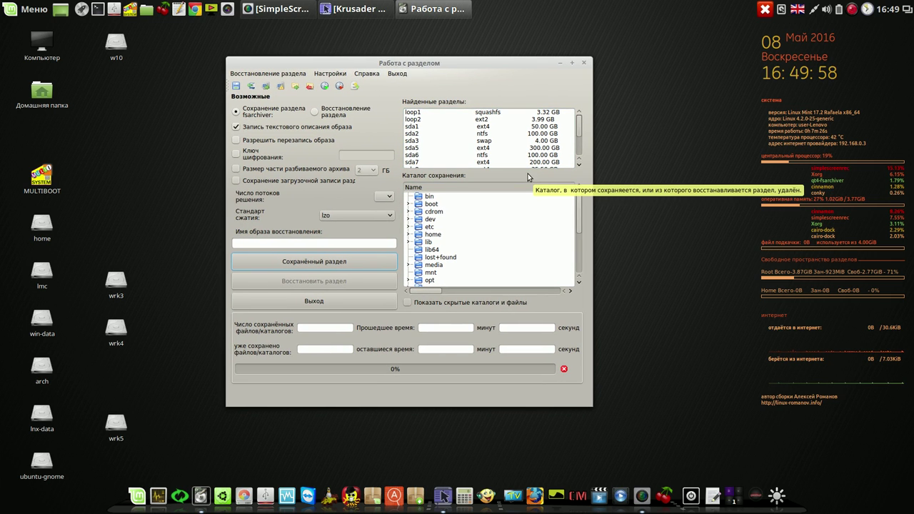
pyautogui.scroll(-2, 579, 148)
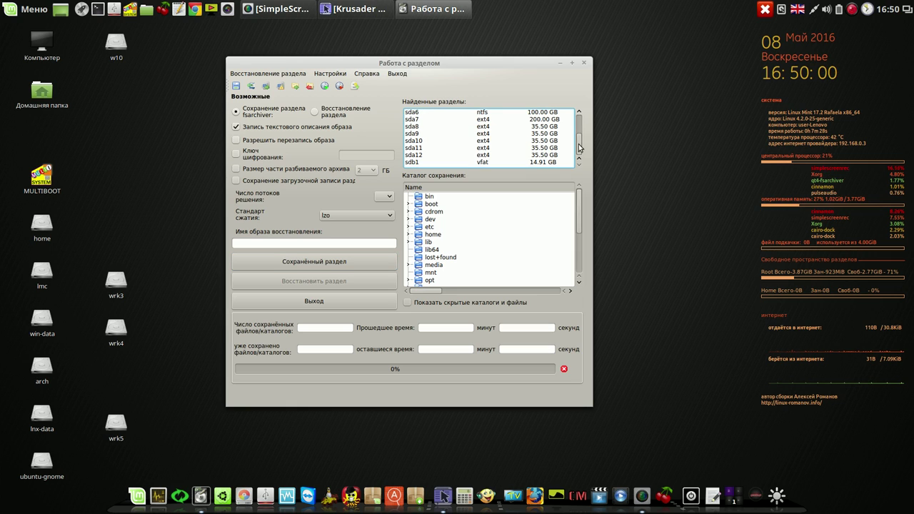
# Choose sda8 (ext4, 35.50 GB) as the source and /home/fsa/arch as the save folder.
pyautogui.click(457, 129)
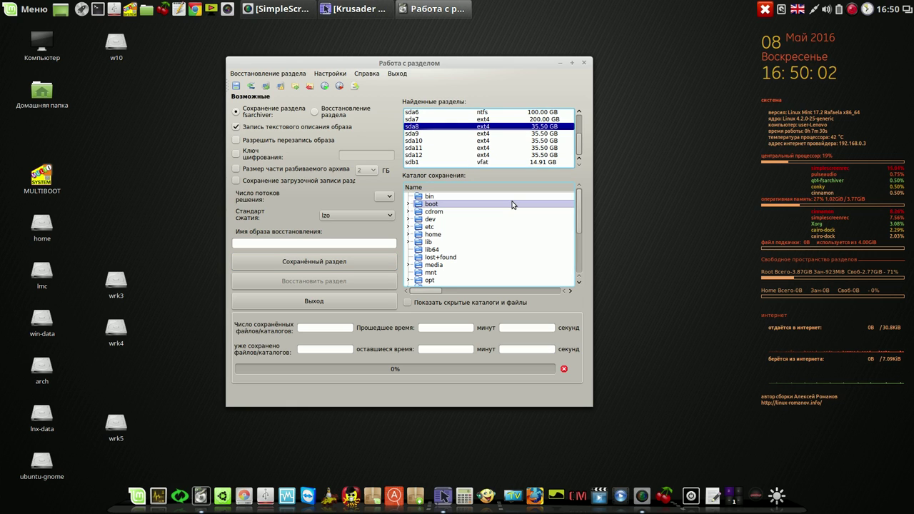
pyautogui.click(408, 235)
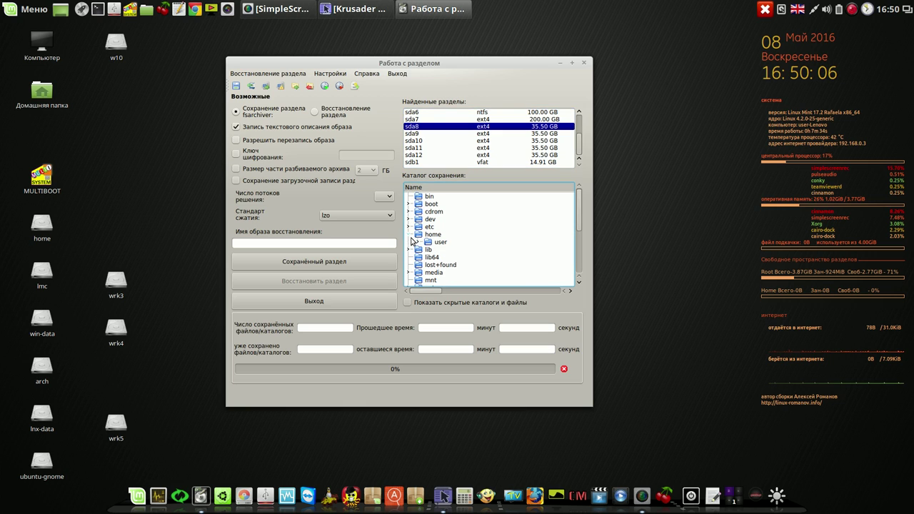
pyautogui.click(419, 242)
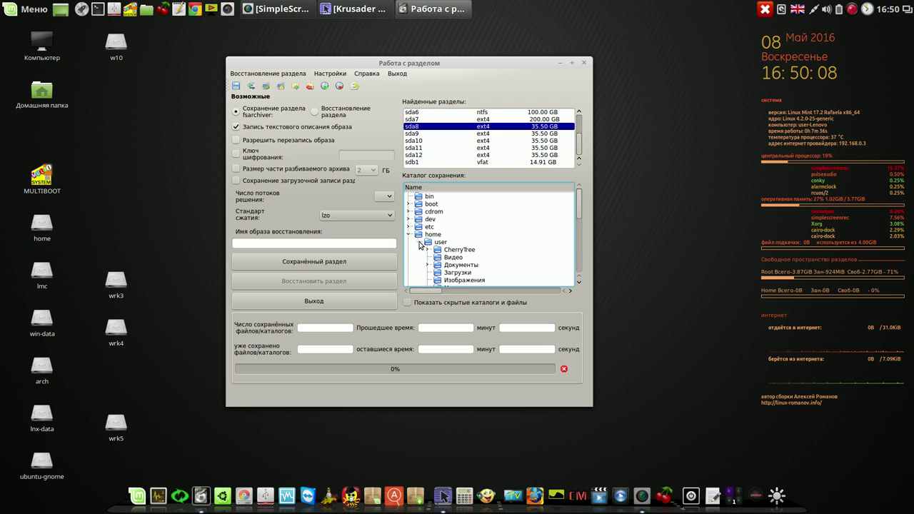
pyautogui.moveTo(580, 211); pyautogui.dragTo(579, 228)
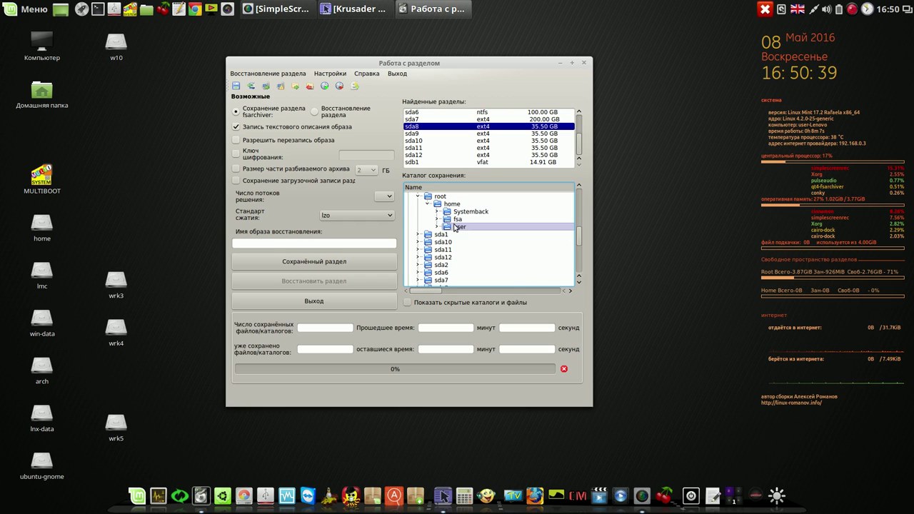
pyautogui.click(437, 220)
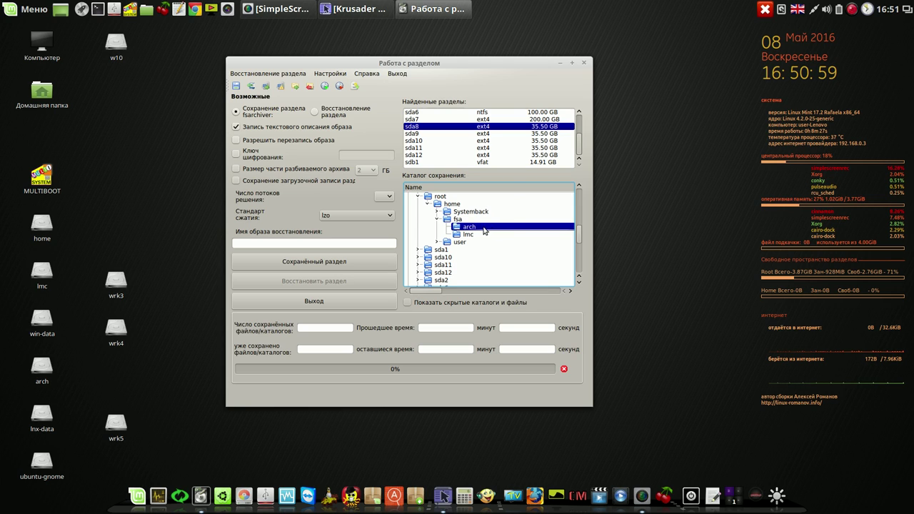
# Enable overwrite, set 4 threads, name the image 'arch', and start saving sda8.
pyautogui.click(238, 141)
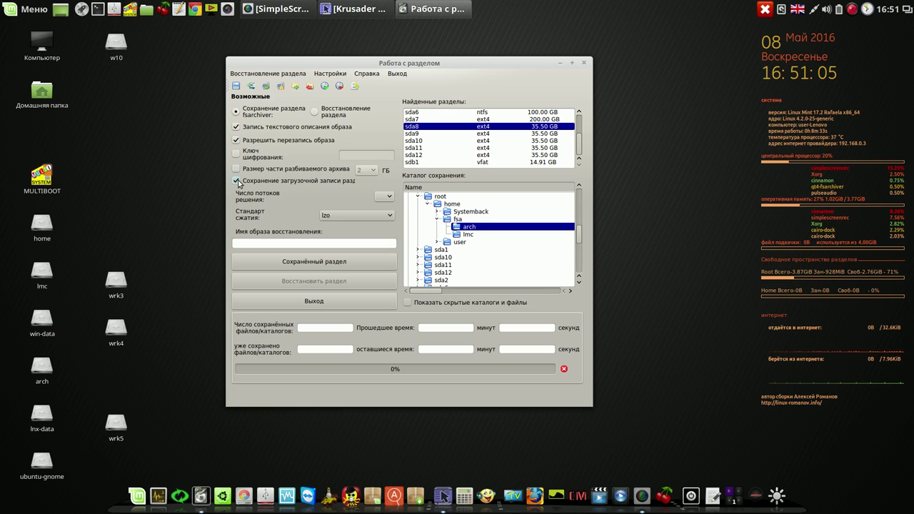
pyautogui.click(388, 196)
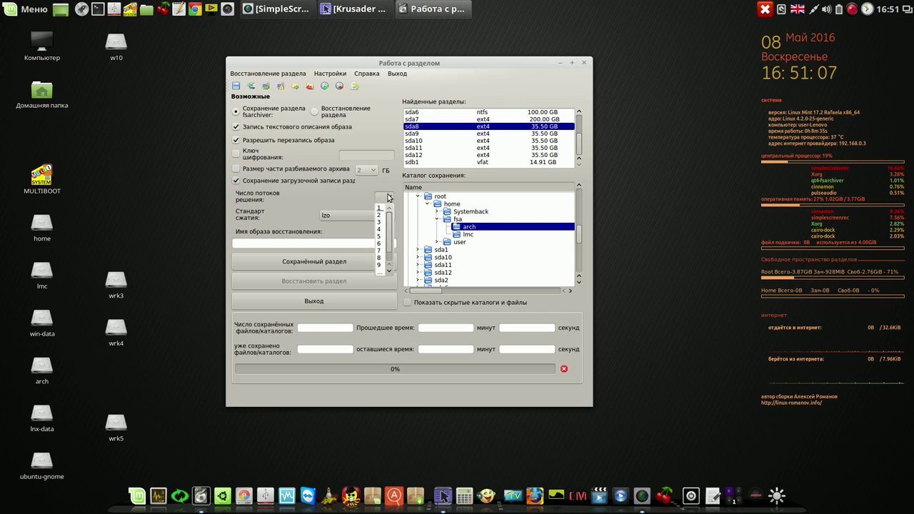
pyautogui.click(382, 231)
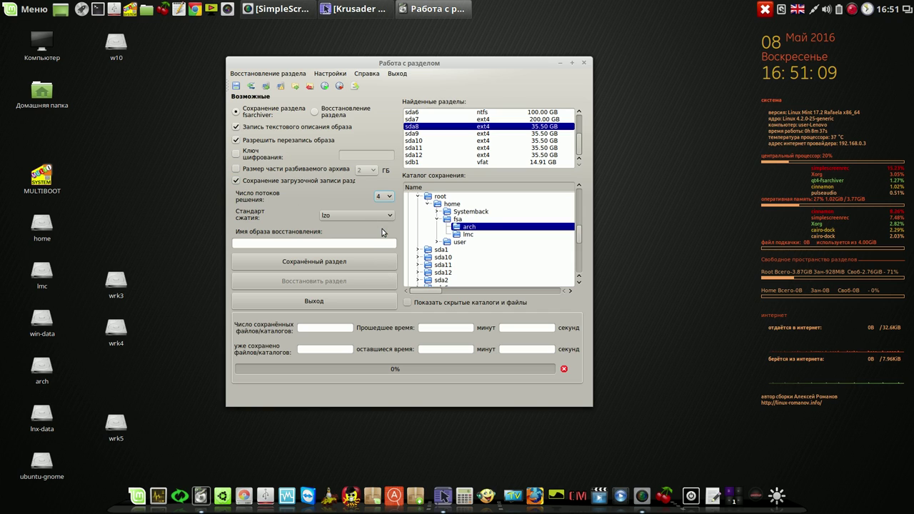
pyautogui.click(369, 244)
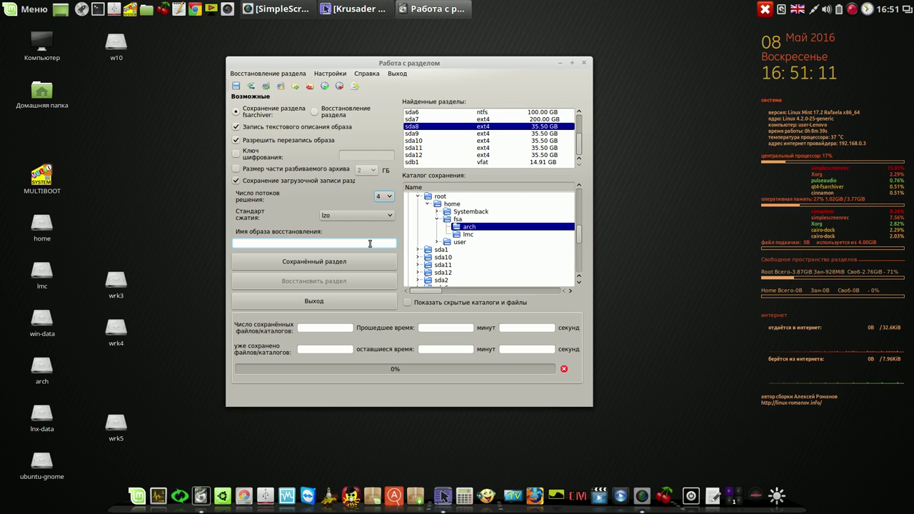
pyautogui.write('arch')
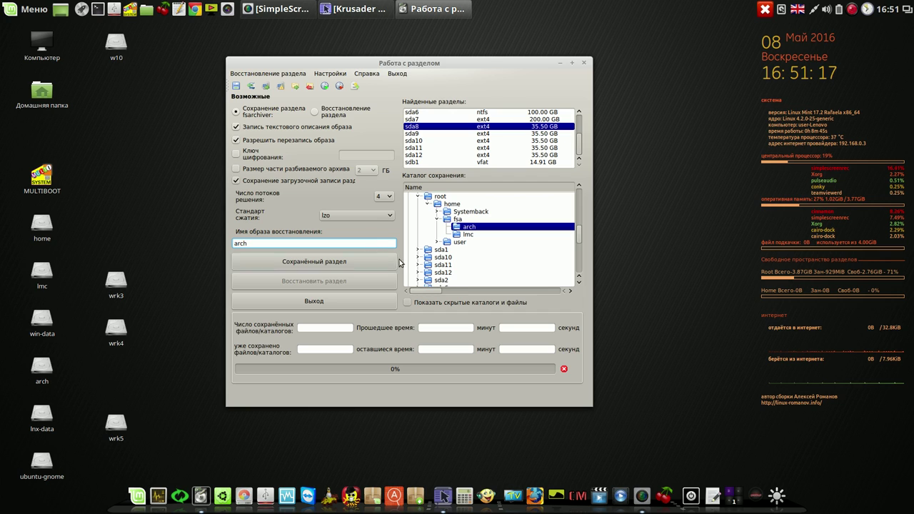
pyautogui.click(350, 262)
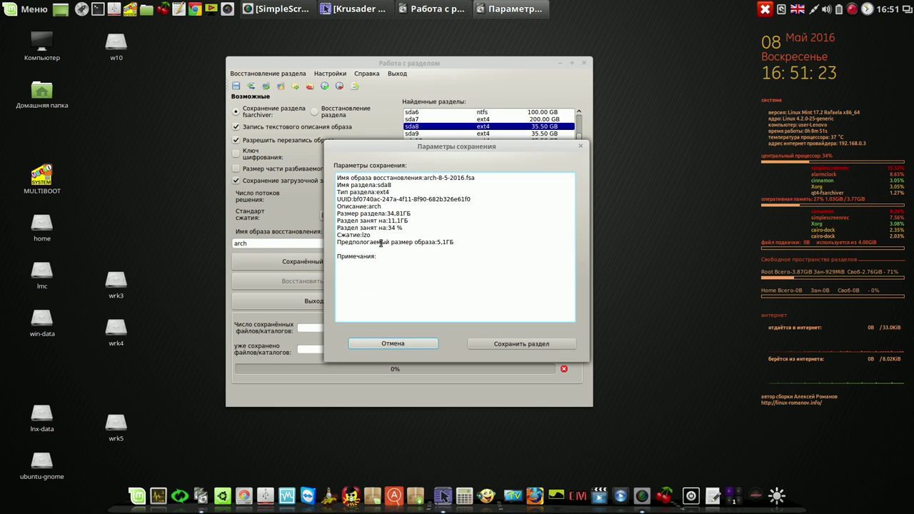
pyautogui.click(525, 345)
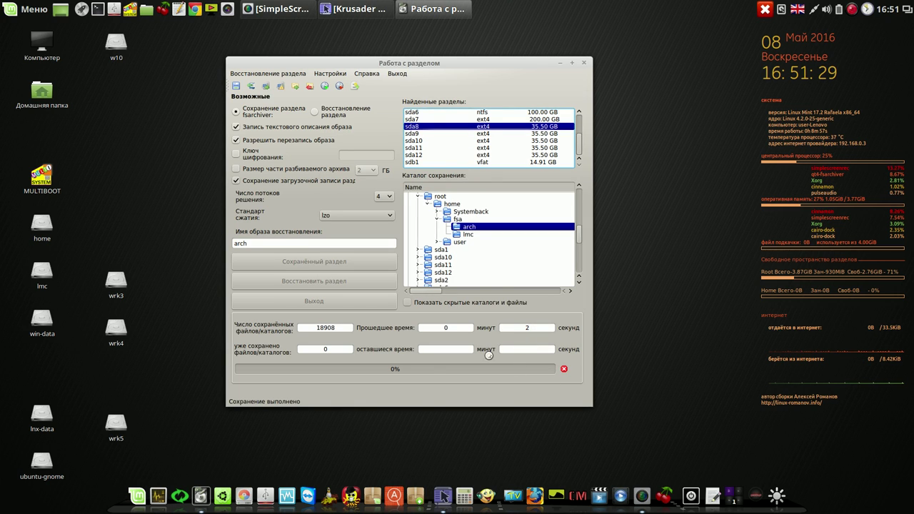
# Acknowledge the finished arch image save, quit qt4-fsarchiver, and bring GParted forward.
pyautogui.rightClick(852, 11)
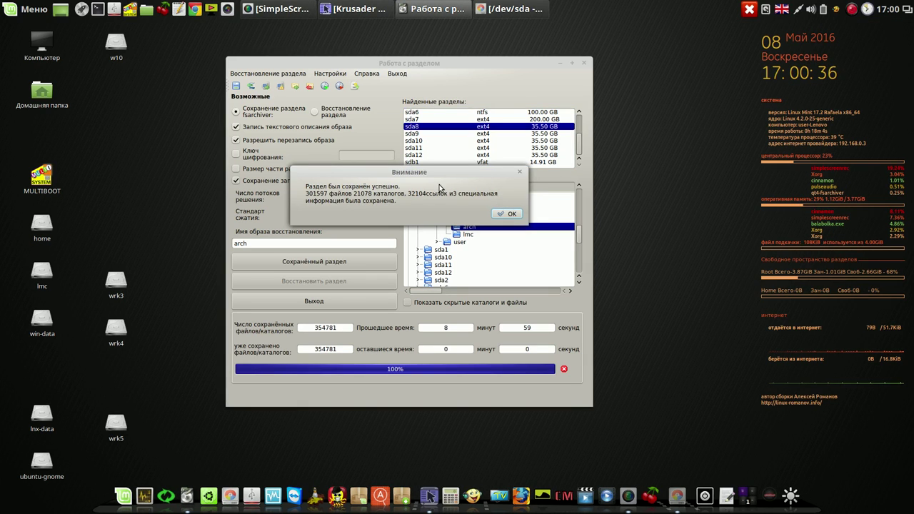
pyautogui.click(507, 213)
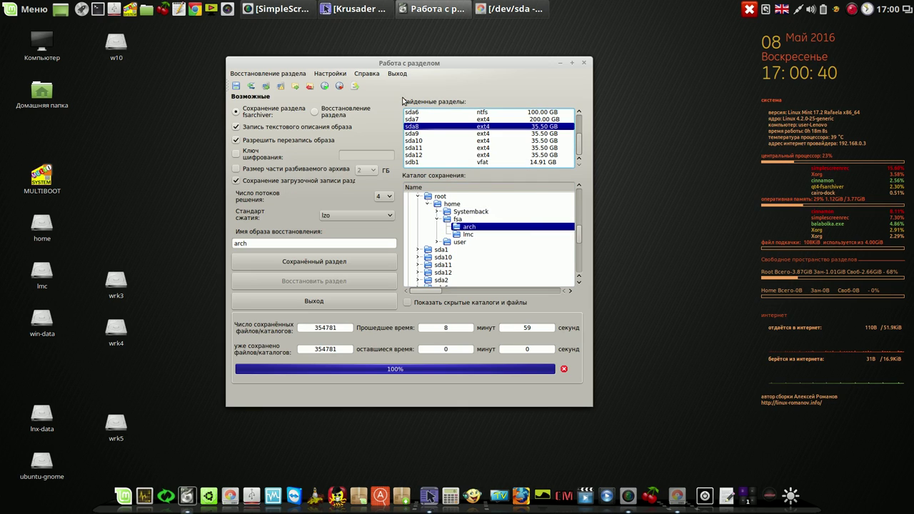
pyautogui.click(400, 73)
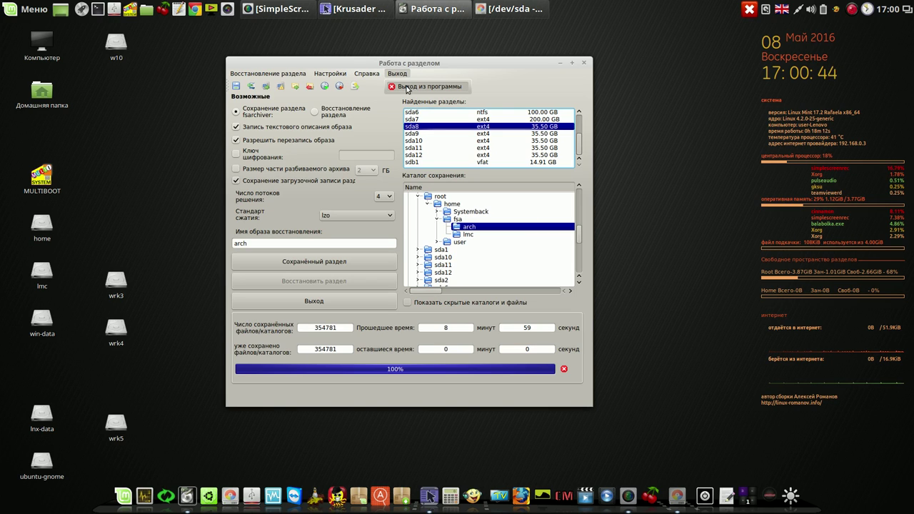
pyautogui.click(459, 62)
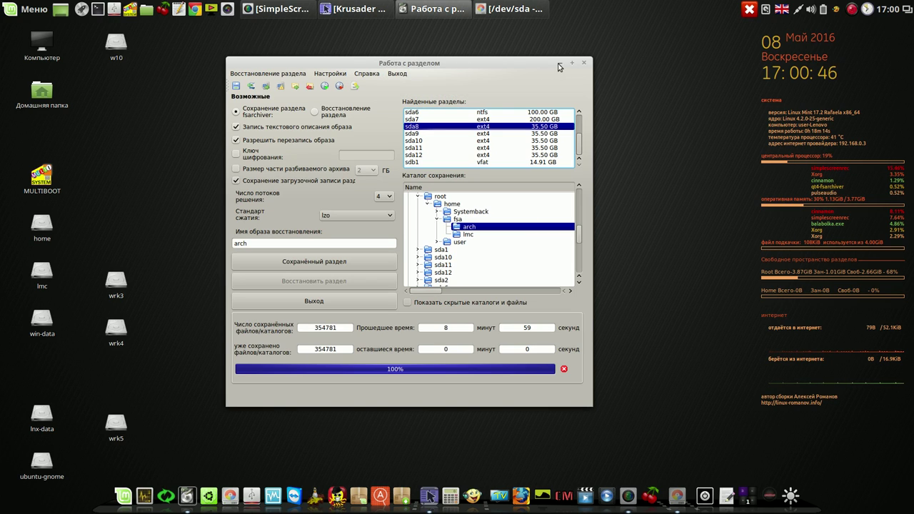
pyautogui.click(397, 73)
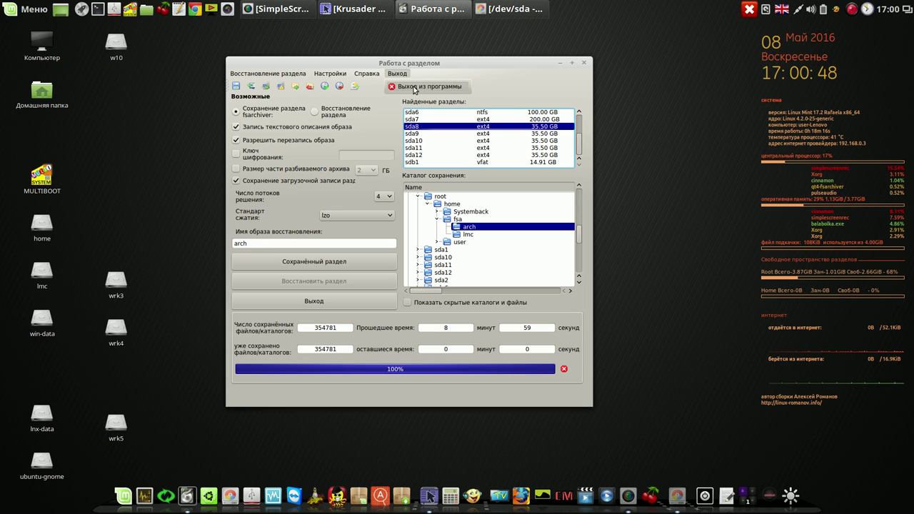
pyautogui.click(412, 89)
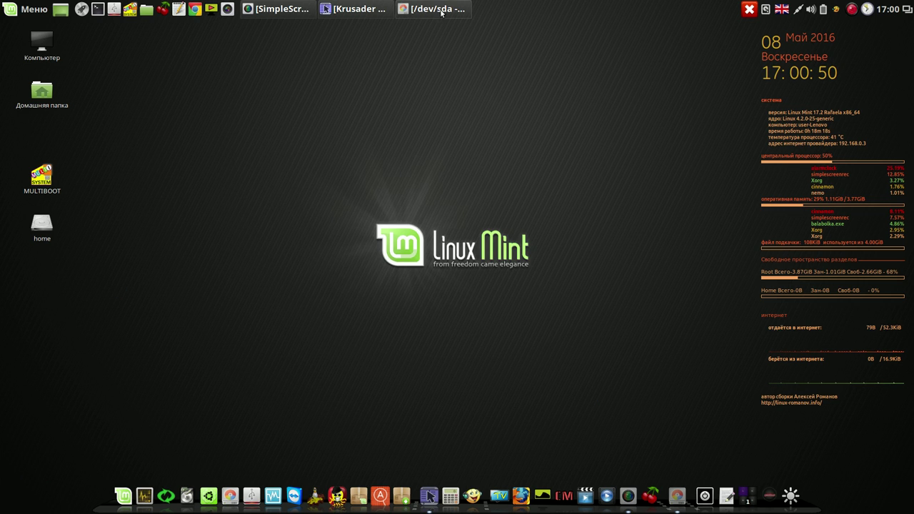
pyautogui.click(440, 9)
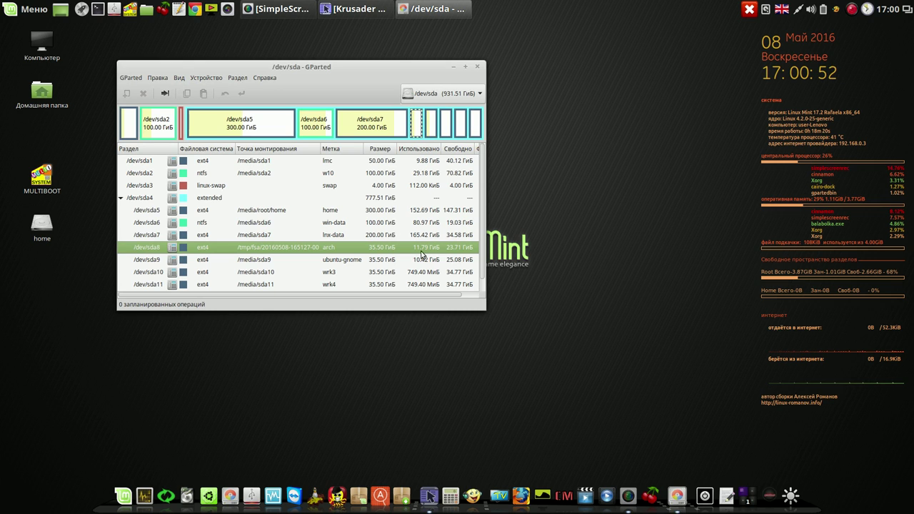
# Widen Krusader, open the '35,5 GiB arch (ext4)' partition in the left panel, then minimize it.
pyautogui.click(371, 10)
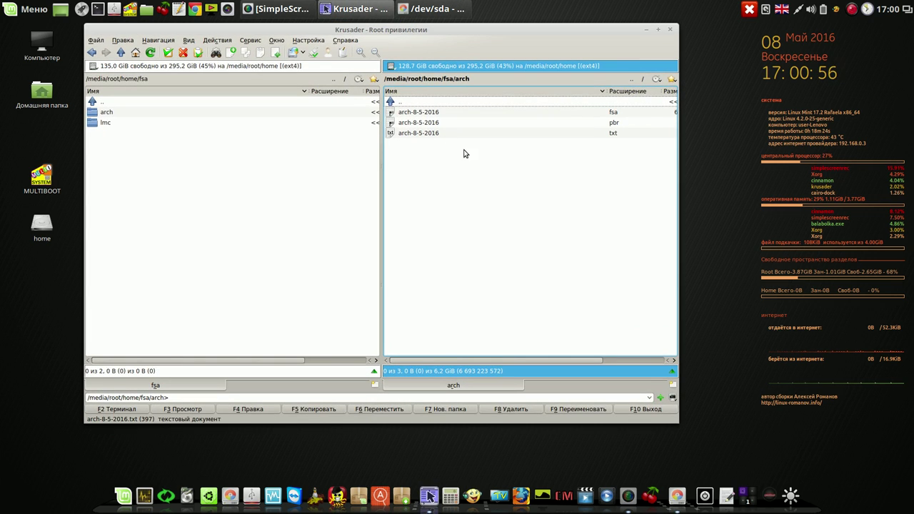
pyautogui.moveTo(677, 423); pyautogui.dragTo(797, 409)
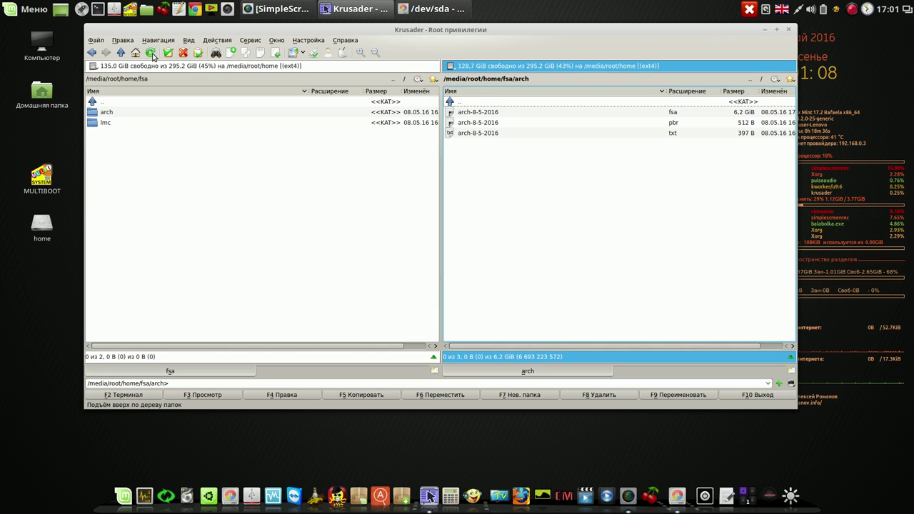
pyautogui.click(95, 67)
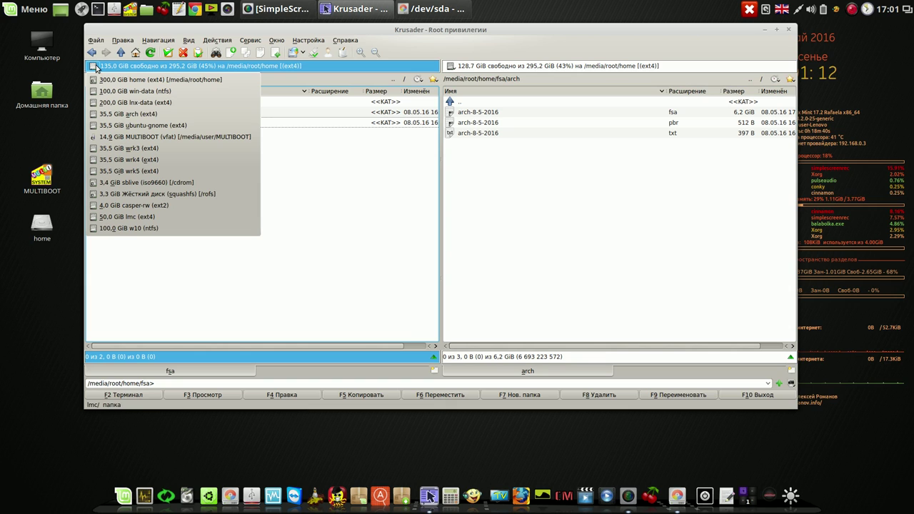
pyautogui.click(119, 114)
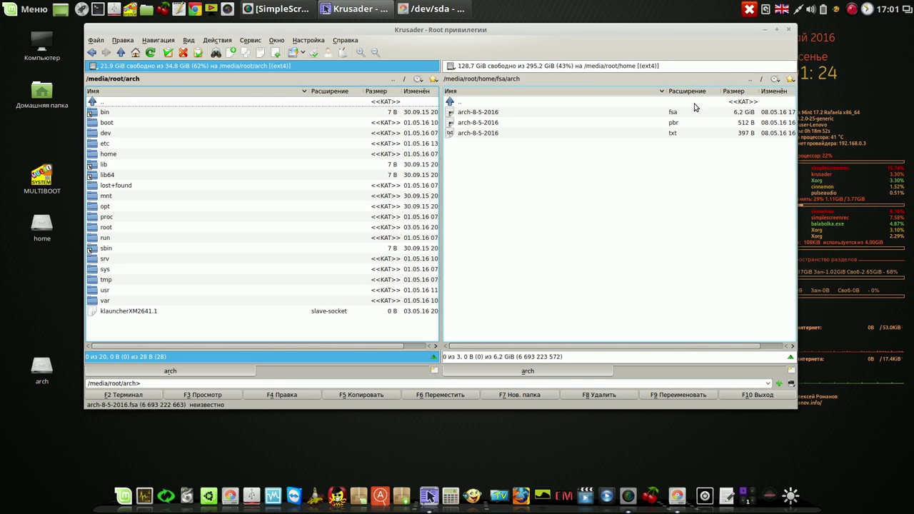
pyautogui.click(764, 30)
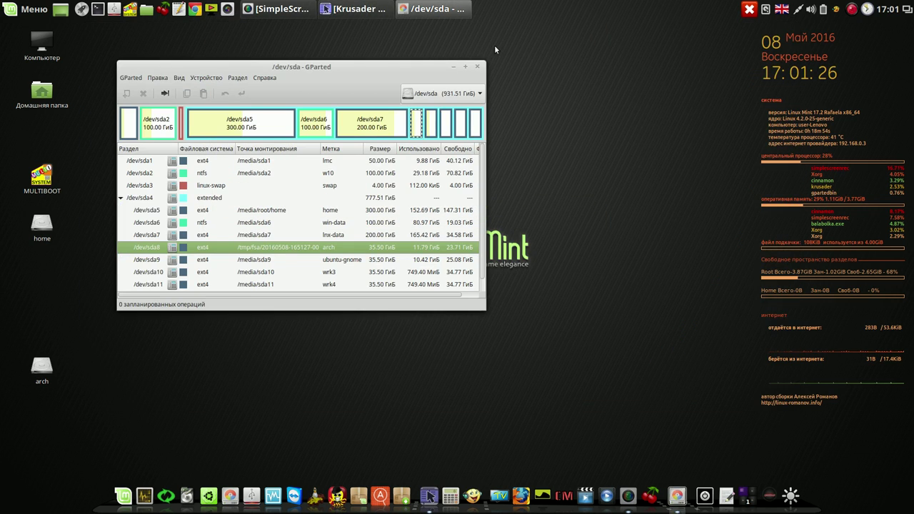
# Start a new partition in the 35.50 GiB space freed from the old /dev/sda8 arch partition.
pyautogui.moveTo(408, 71); pyautogui.dragTo(587, 54)
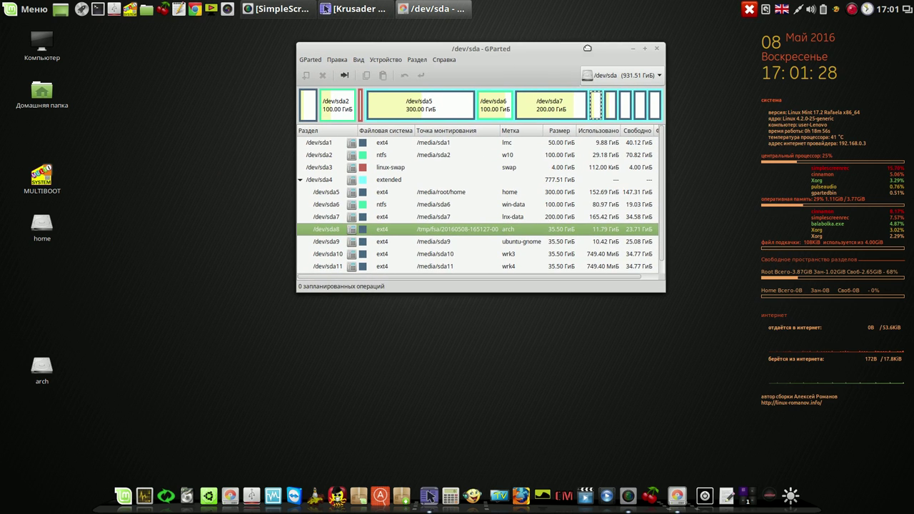
pyautogui.rightClick(475, 232)
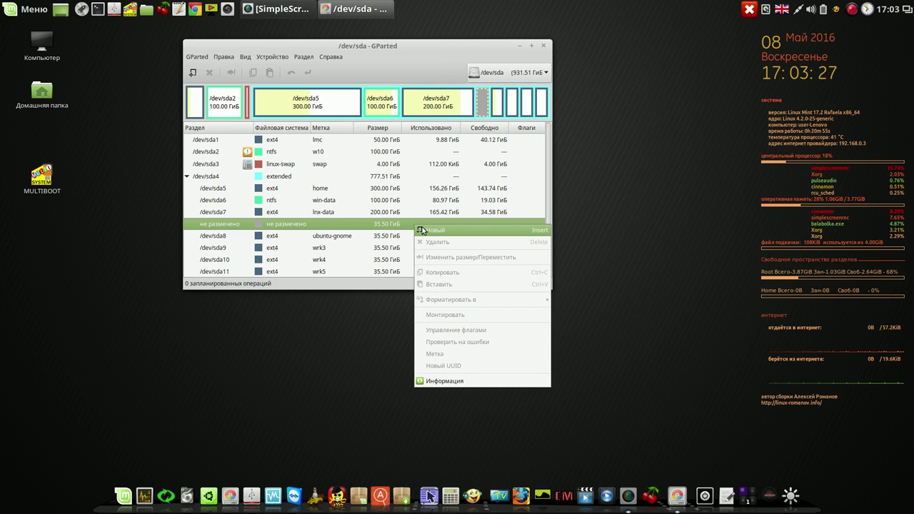
pyautogui.click(421, 230)
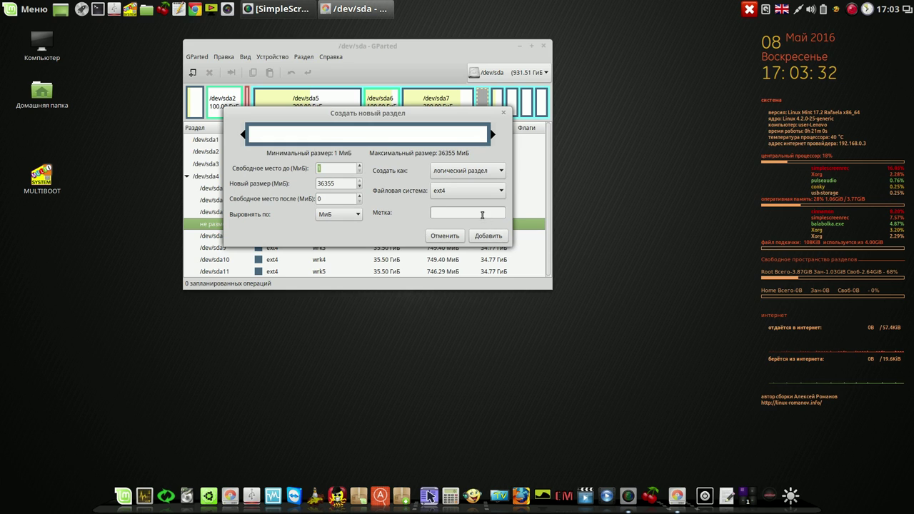
# Label the new logical ext4 partition 'arch', apply it as /dev/sda12, and close GParted.
pyautogui.write('arch')
pyautogui.click(490, 236)
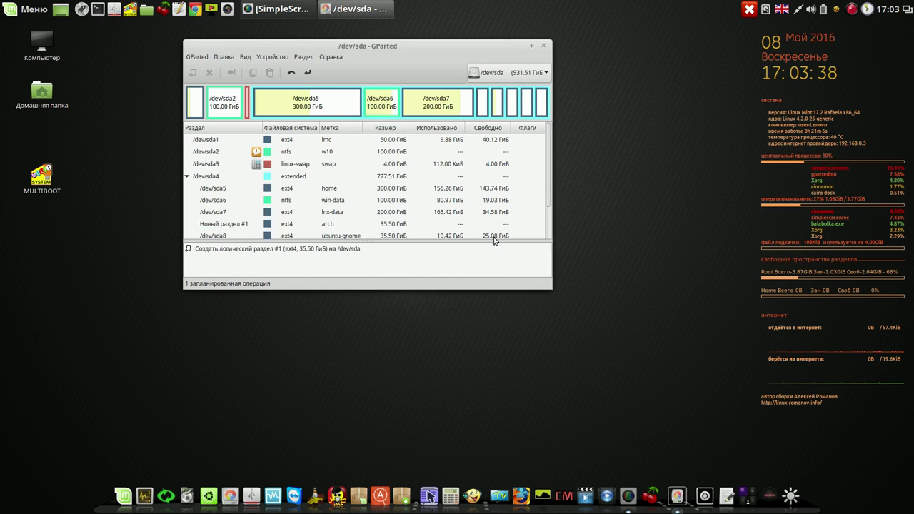
pyautogui.click(308, 72)
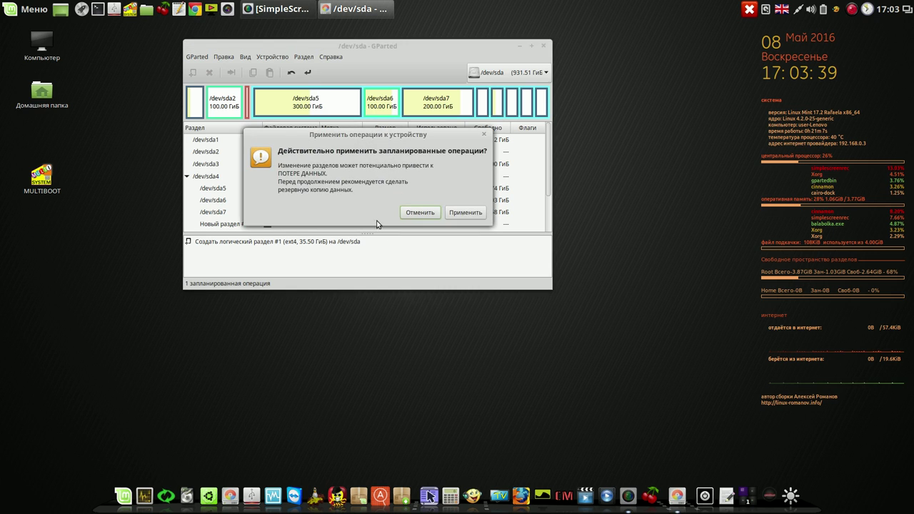
pyautogui.click(469, 216)
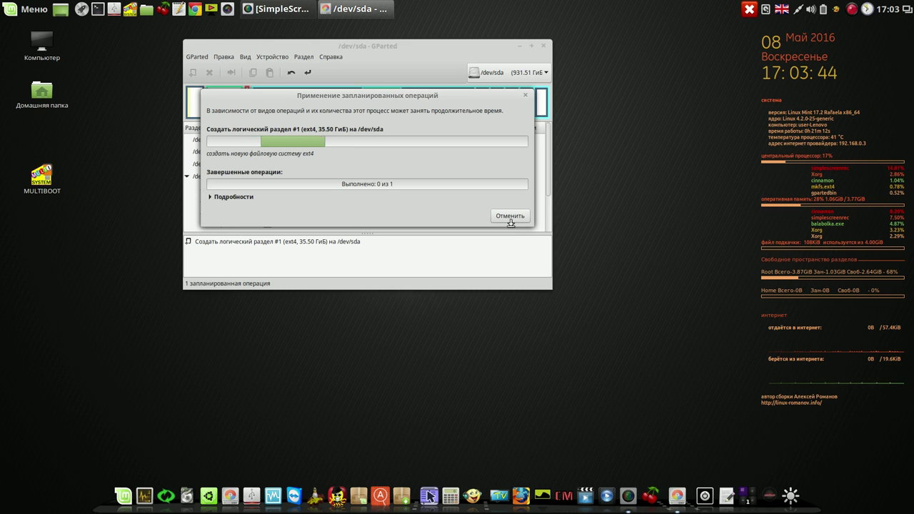
pyautogui.click(491, 215)
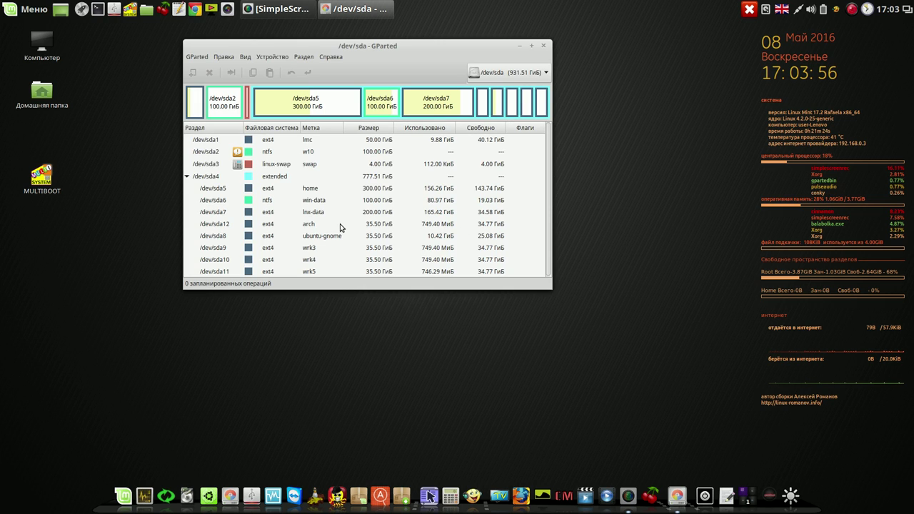
pyautogui.click(340, 224)
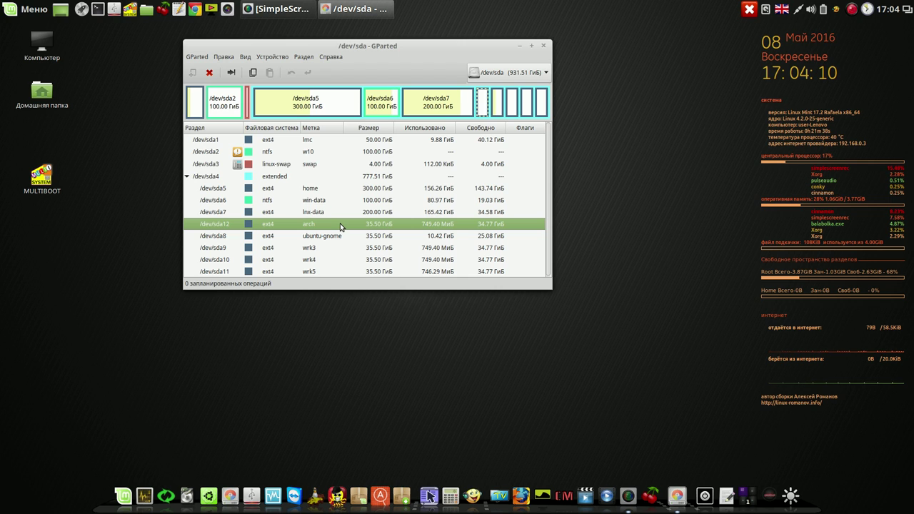
pyautogui.click(545, 47)
# Relaunch qt4-fsarchiver with the administrator password and move its window higher.
pyautogui.click(200, 491)
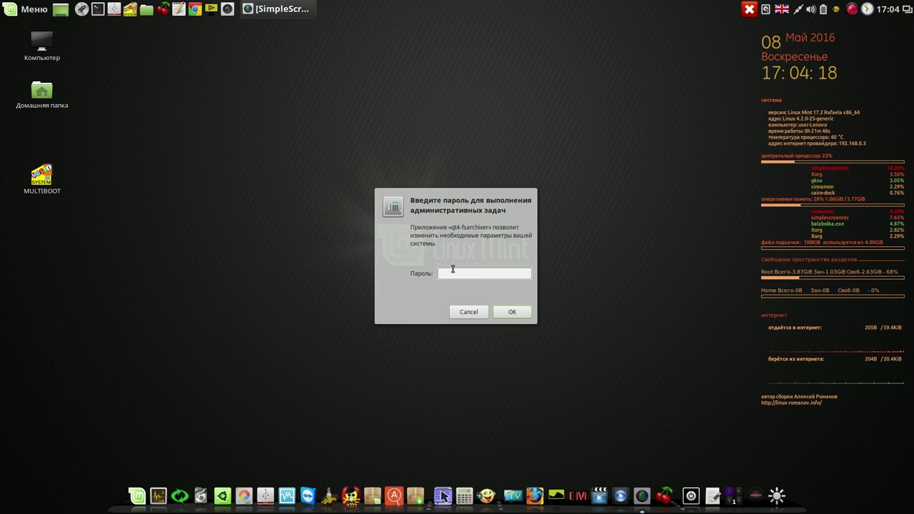
pyautogui.write('**')
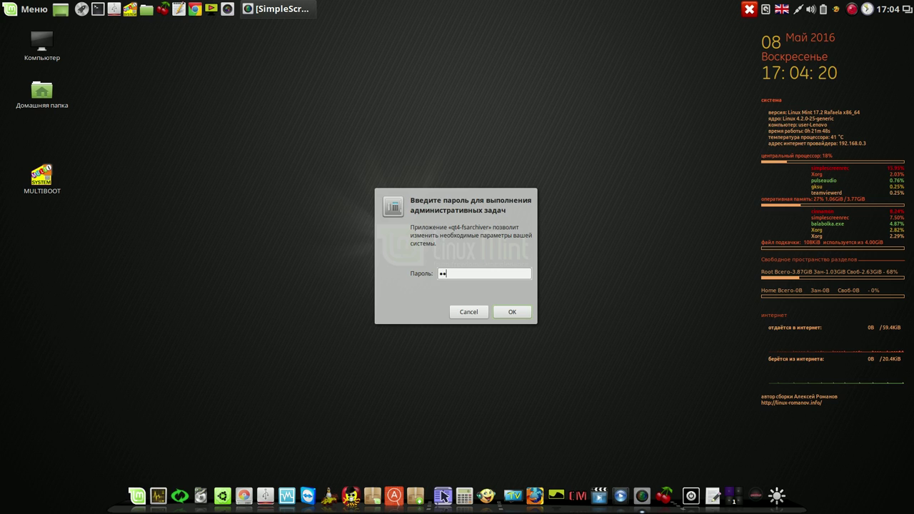
pyautogui.press('Return')
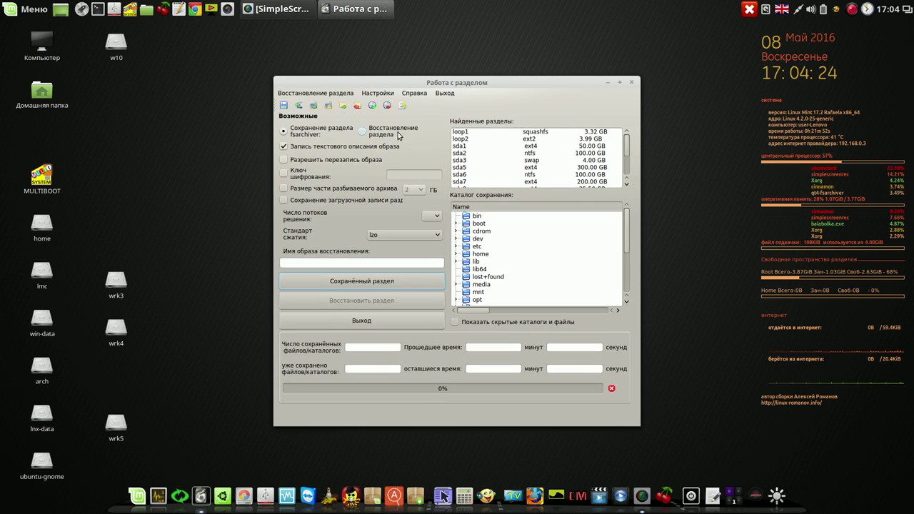
pyautogui.moveTo(502, 82); pyautogui.dragTo(400, 38)
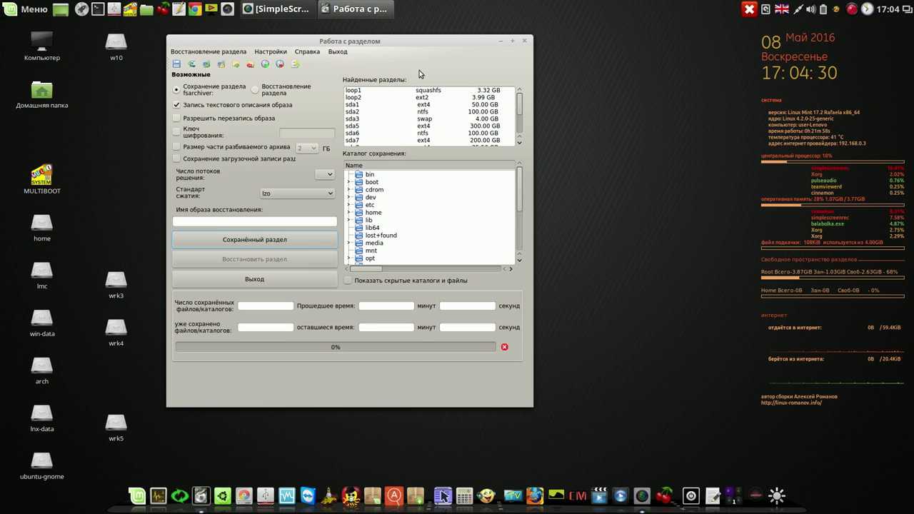
# Target sda12 in restore mode, pick fsa/arch/arch-8-5-2016.fsa, and set 4 threads.
pyautogui.scroll(-2, 520, 129)
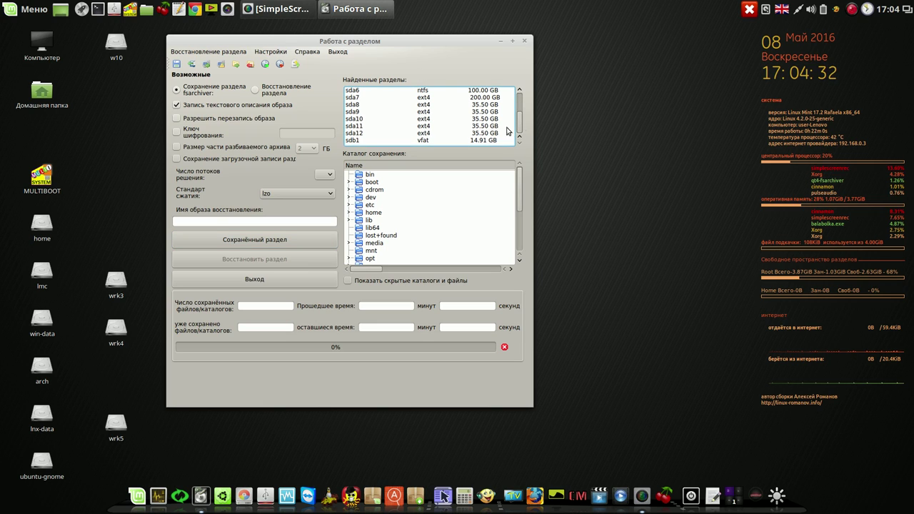
pyautogui.click(383, 134)
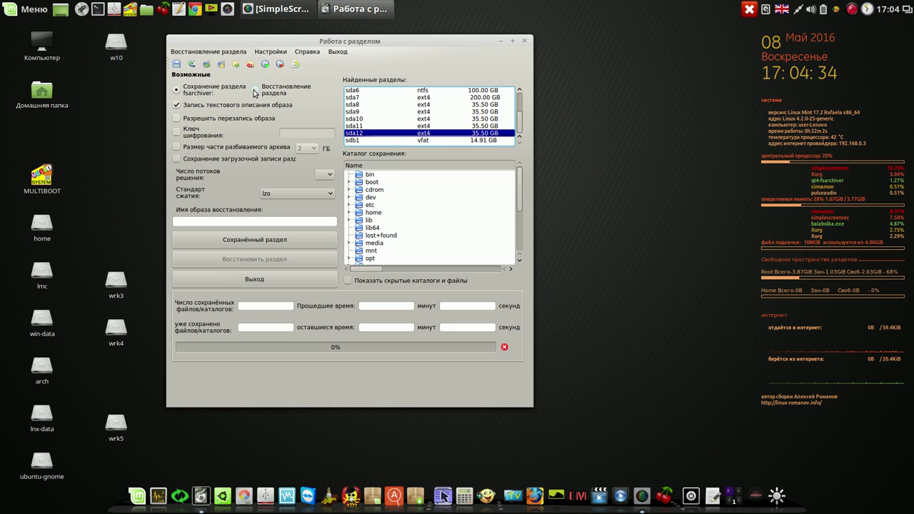
pyautogui.click(256, 90)
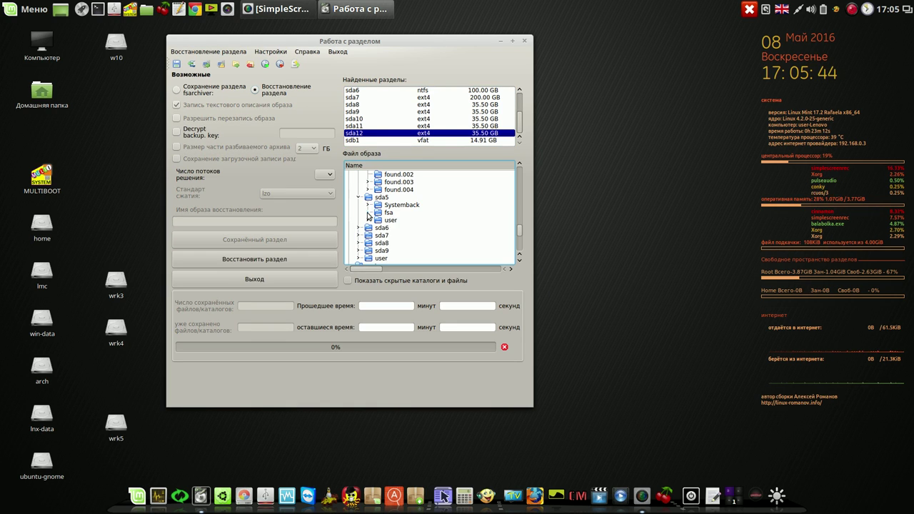
pyautogui.click(367, 213)
pyautogui.click(378, 220)
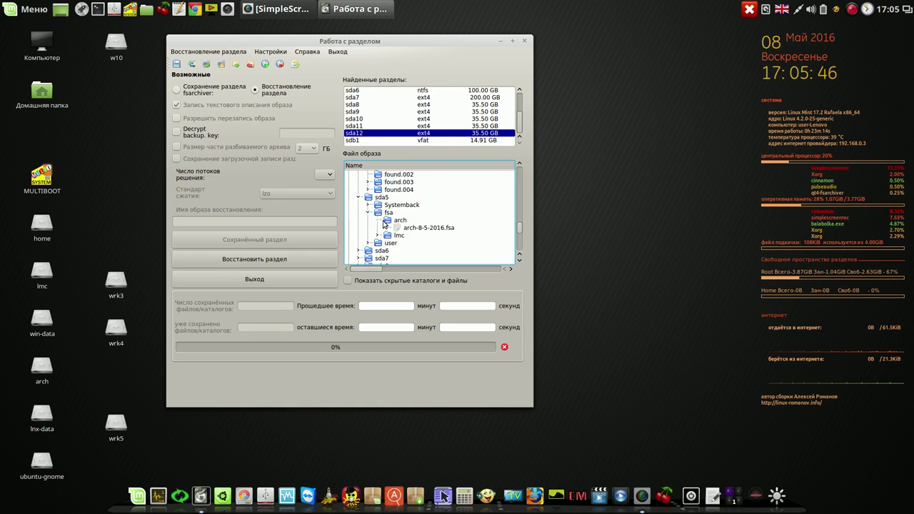
pyautogui.click(438, 229)
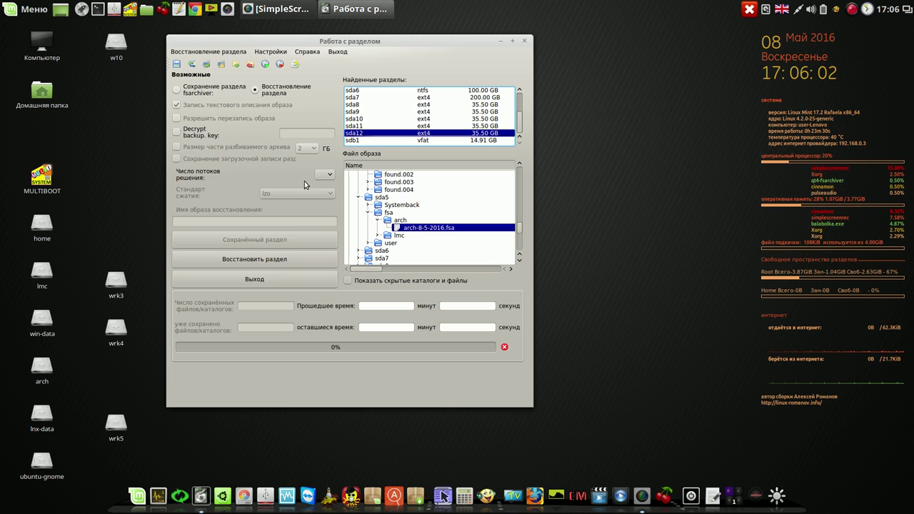
pyautogui.click(327, 175)
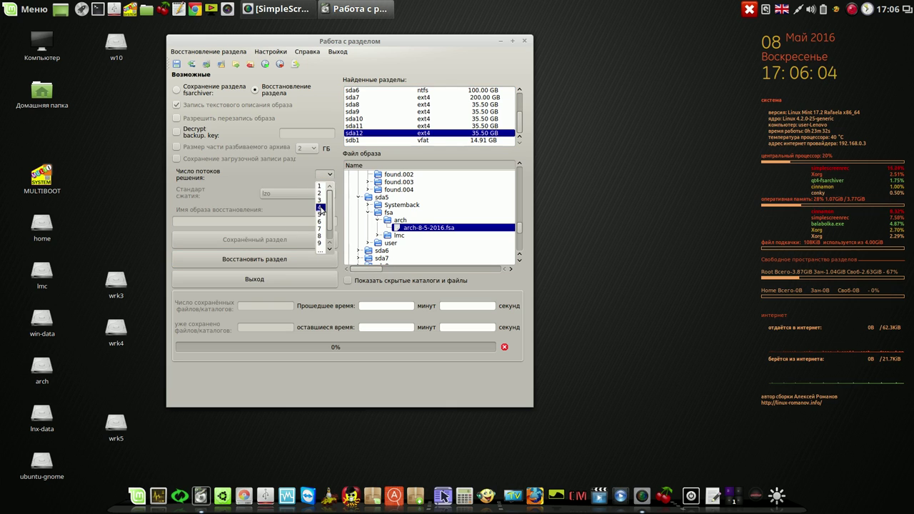
# Start restoring the arch archive onto sda12 with 4 threads, confirming the overwrite.
pyautogui.click(320, 207)
pyautogui.click(278, 262)
pyautogui.click(518, 274)
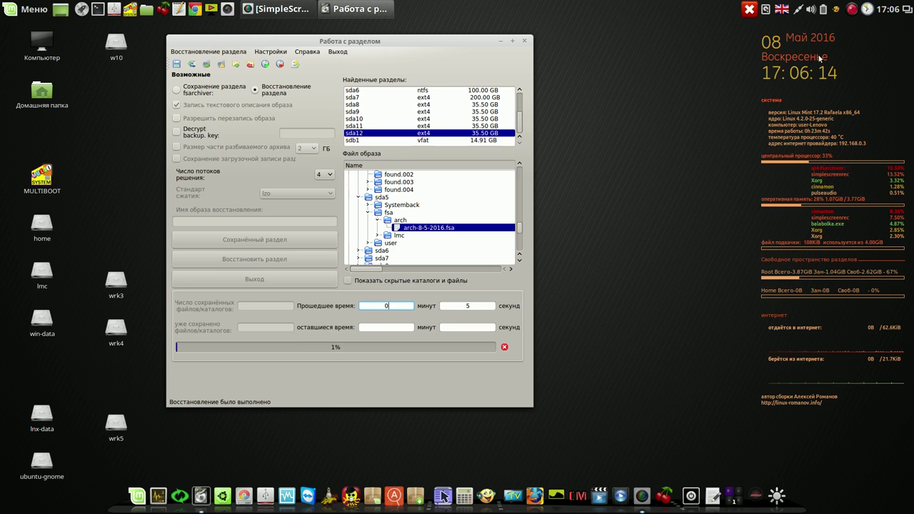
# Acknowledge the 100% restore success message and close the partition restore window.
pyautogui.click(854, 10)
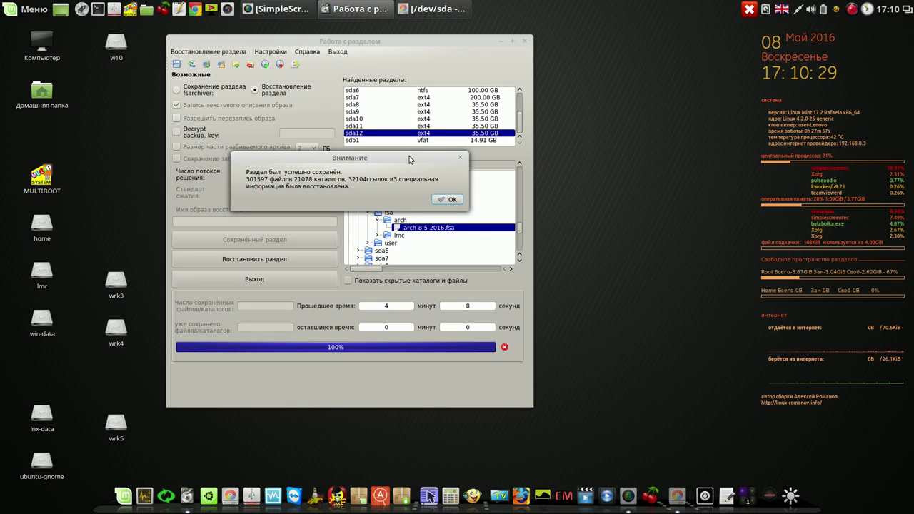
pyautogui.click(450, 202)
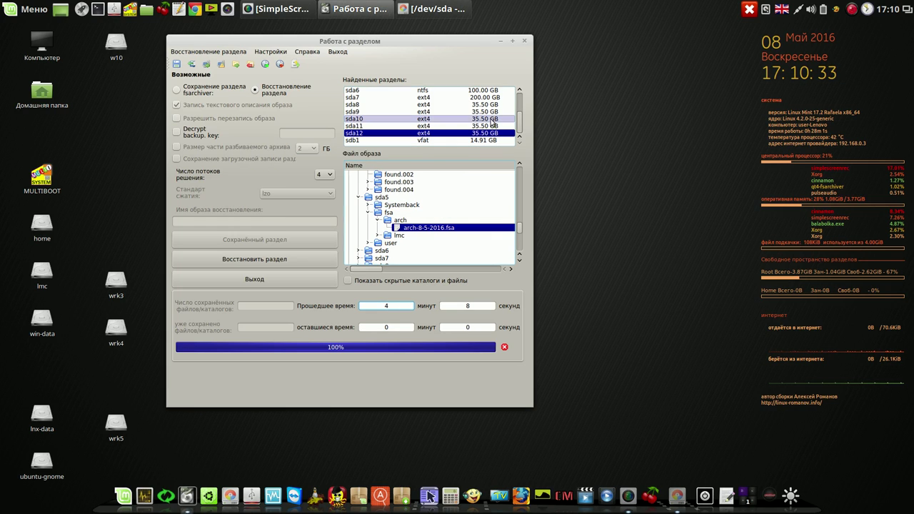
pyautogui.click(524, 42)
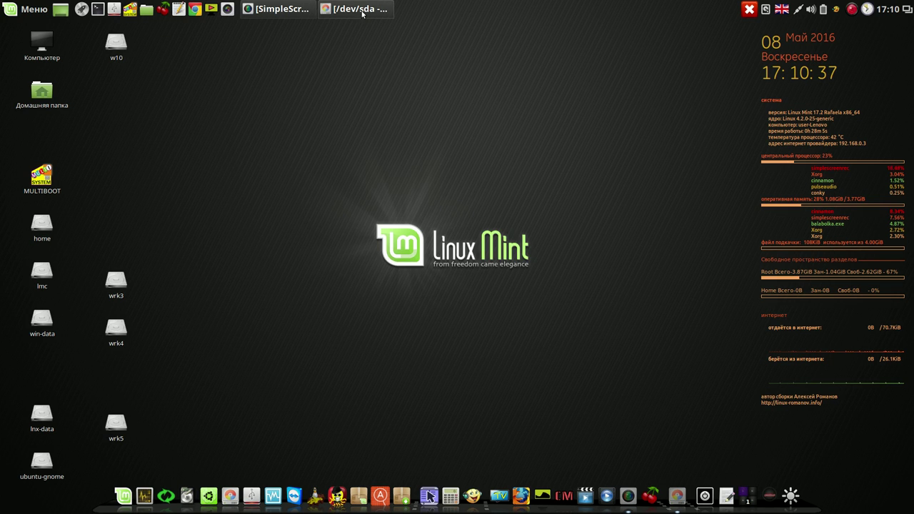
# Refresh GParted's devices, check sda12 is ext4 'arch' with 11.79 GiB used, then close GParted.
pyautogui.click(362, 13)
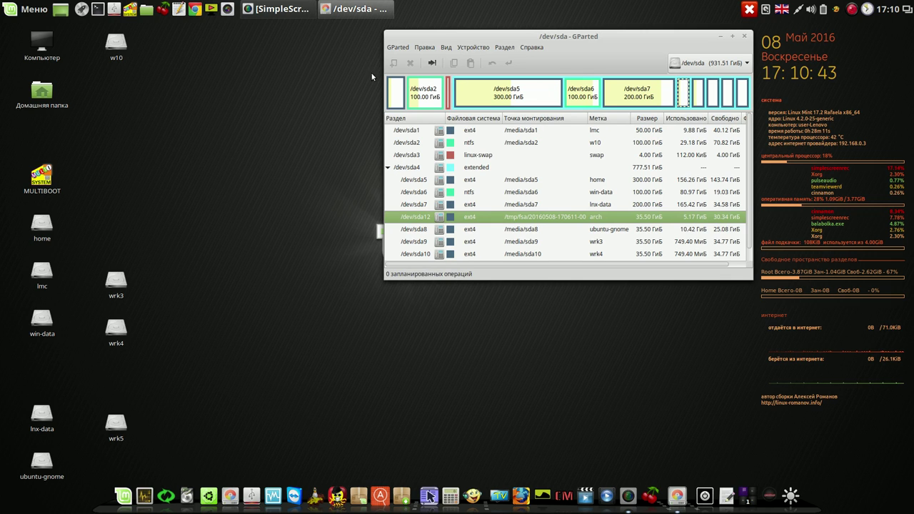
pyautogui.click(406, 48)
pyautogui.click(404, 58)
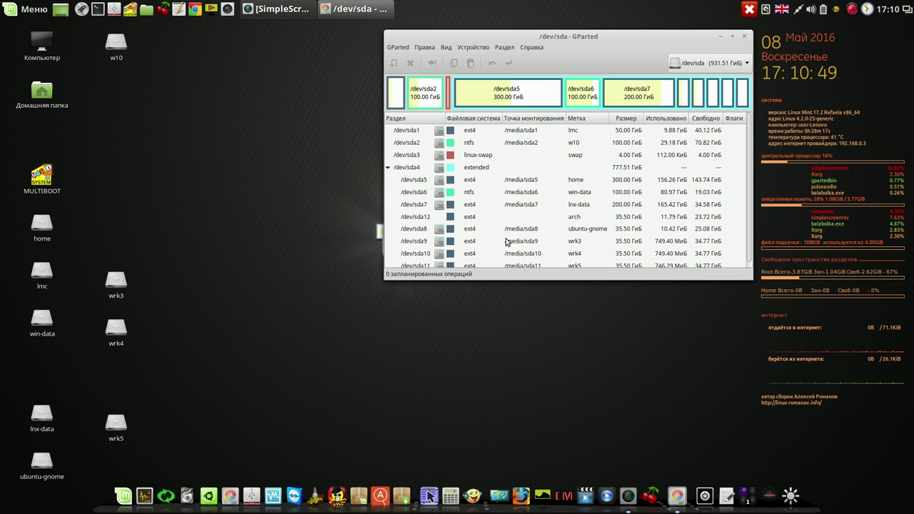
pyautogui.scroll(-1, 749, 269)
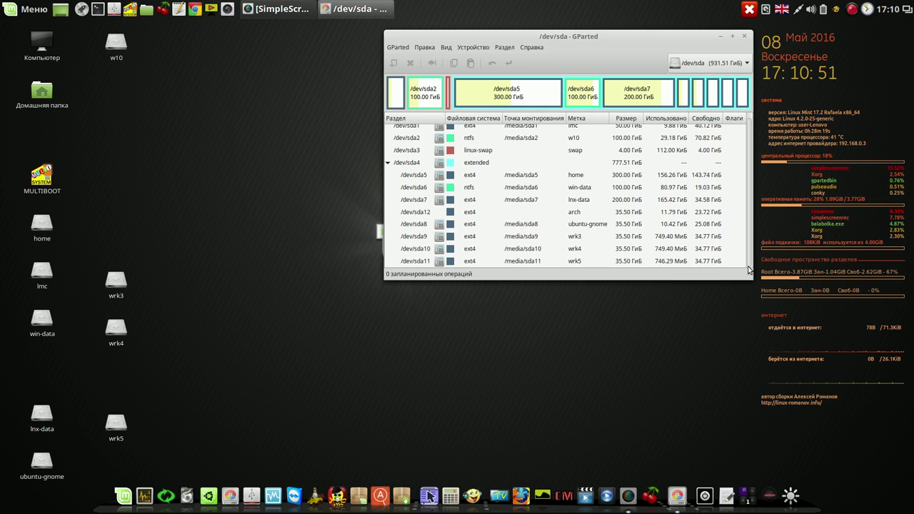
pyautogui.click(516, 216)
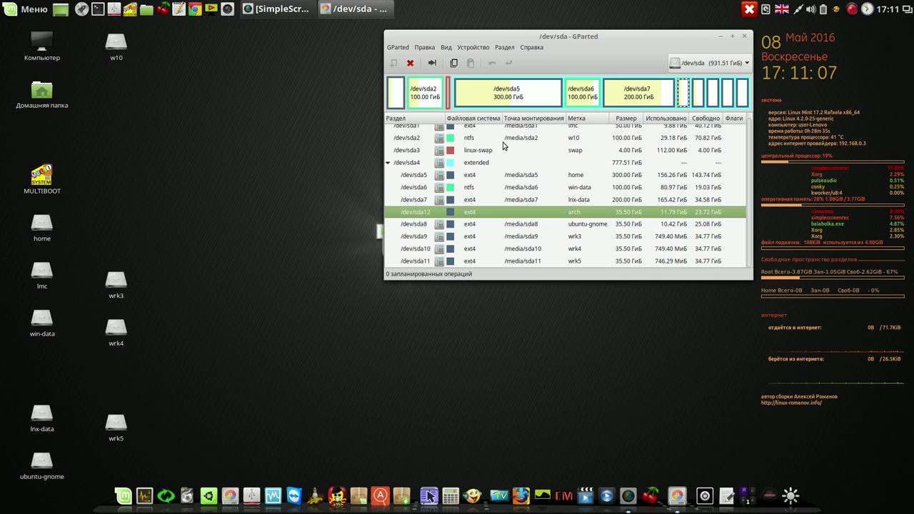
pyautogui.click(744, 36)
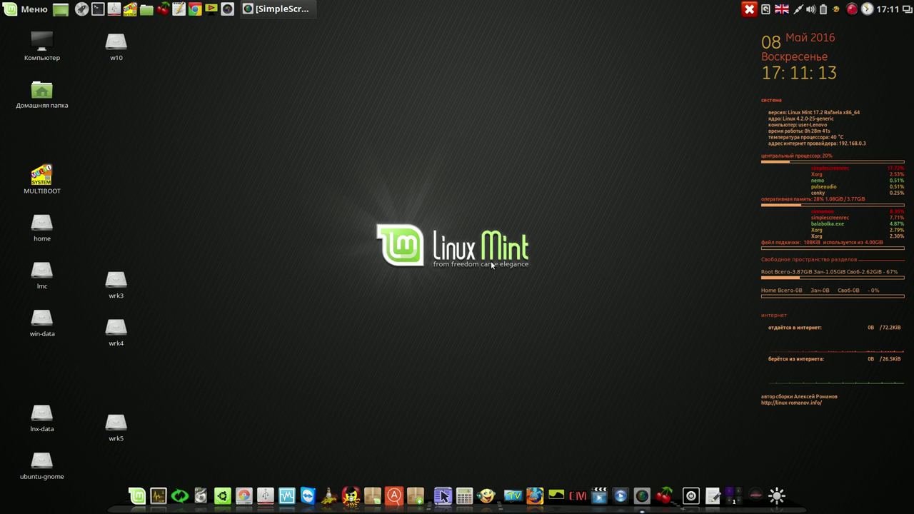
# Launch Super-Boot-Manager, authenticate with the root password, and pause the screen recording.
pyautogui.click(351, 492)
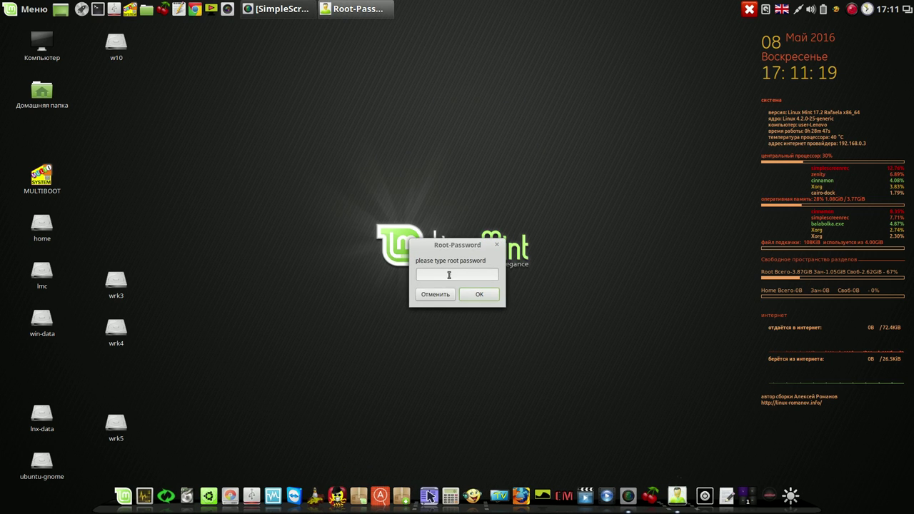
pyautogui.write('12')
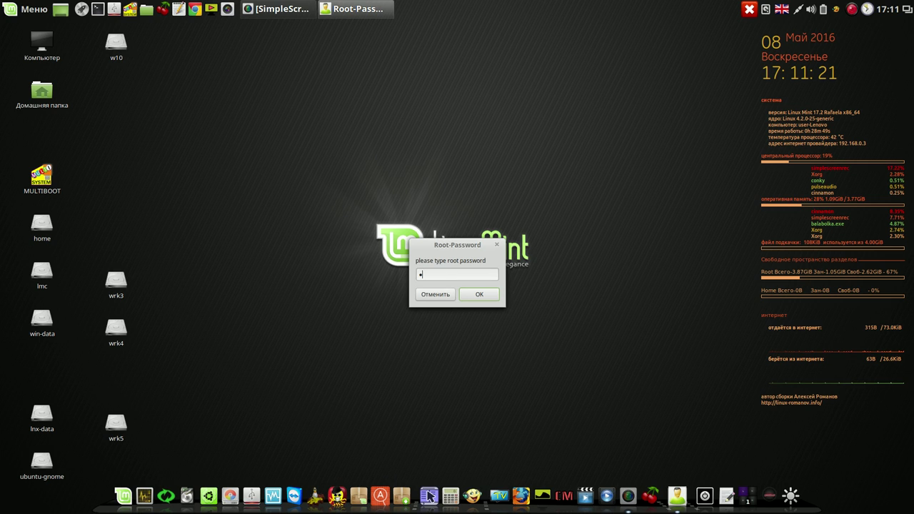
pyautogui.press('Return')
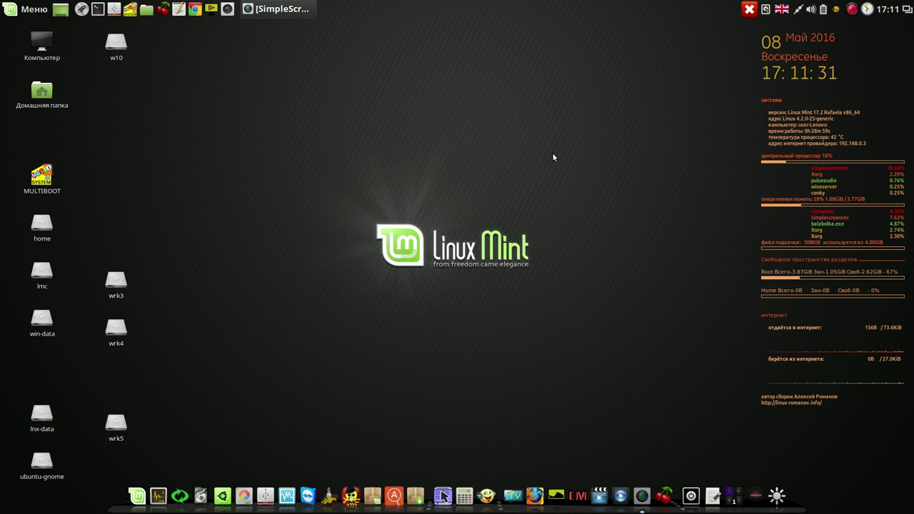
pyautogui.rightClick(851, 10)
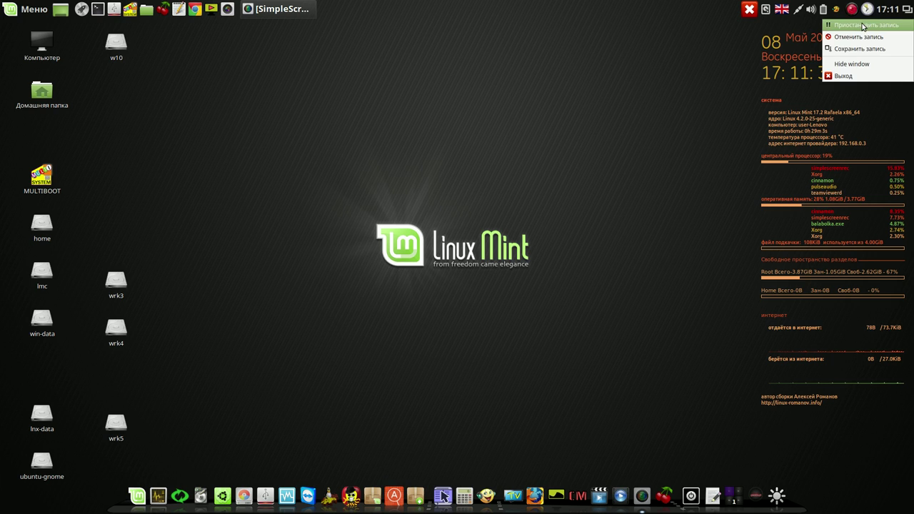
pyautogui.click(860, 24)
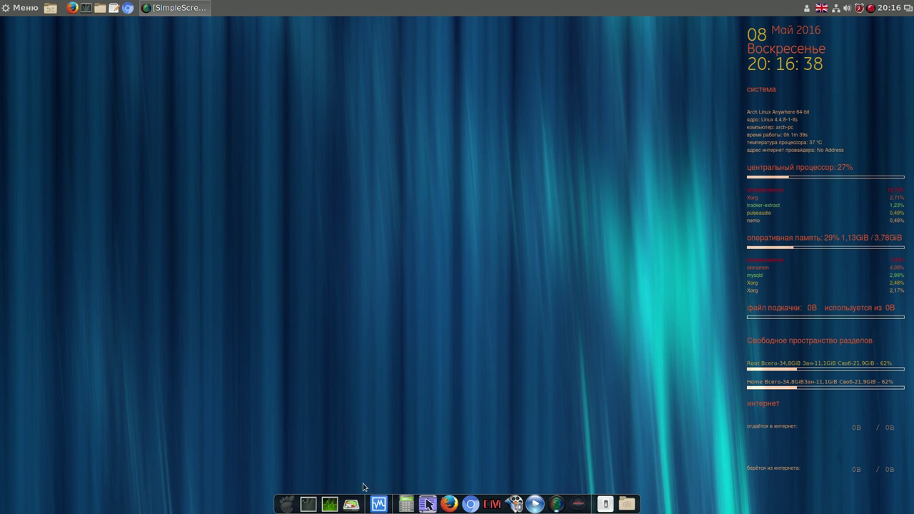
# Run GParted with the password, confirm sda12 is mounted at / with 11.80 GiB used, then close it.
pyautogui.click(354, 505)
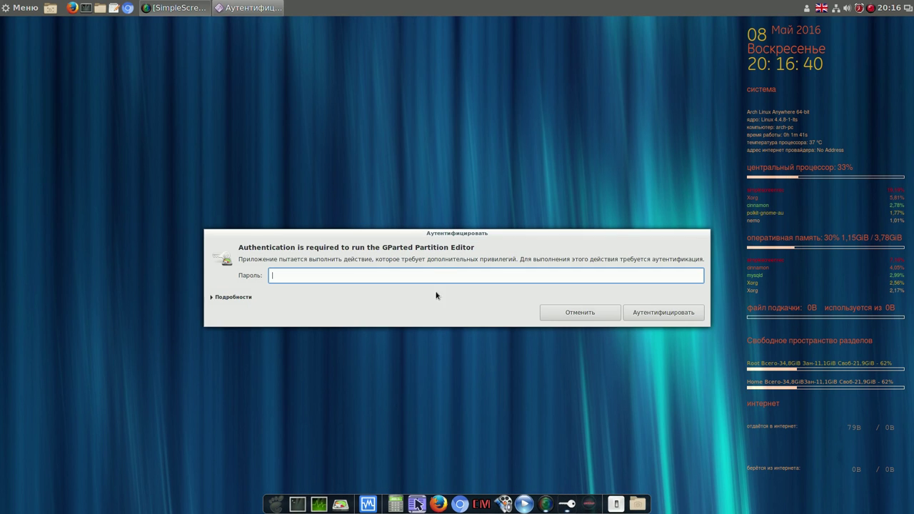
pyautogui.write('1')
pyautogui.click(665, 312)
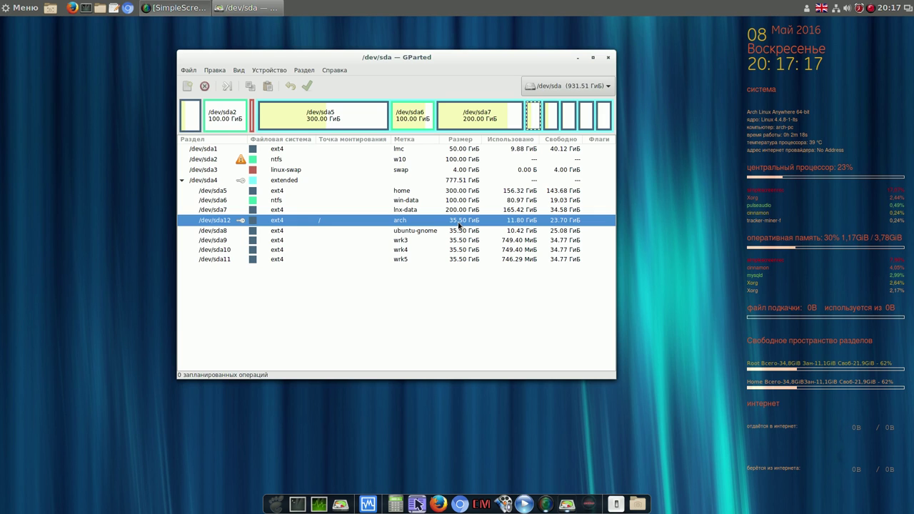
pyautogui.click(608, 59)
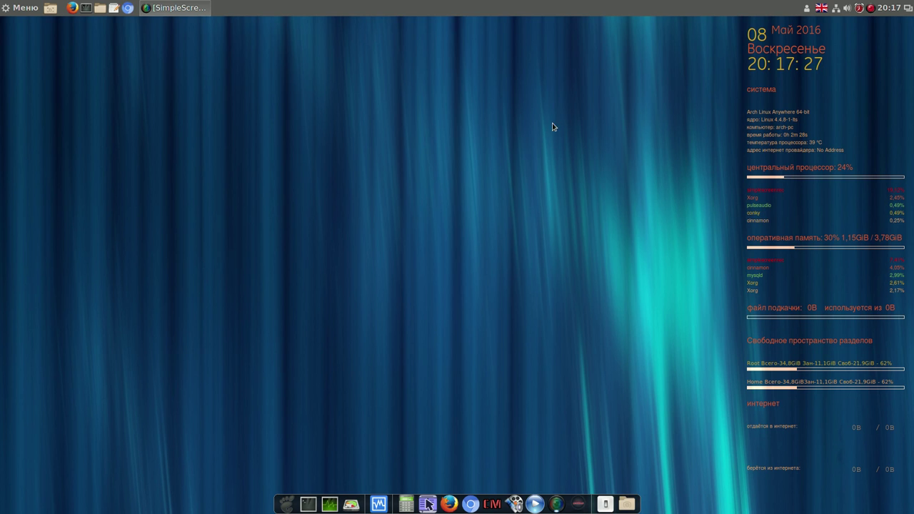
pyautogui.click(24, 12)
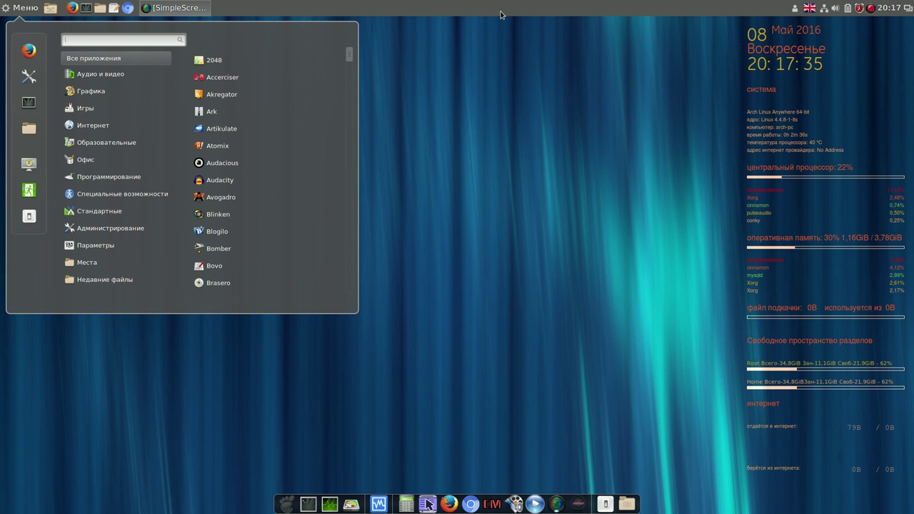
pyautogui.press('Escape')
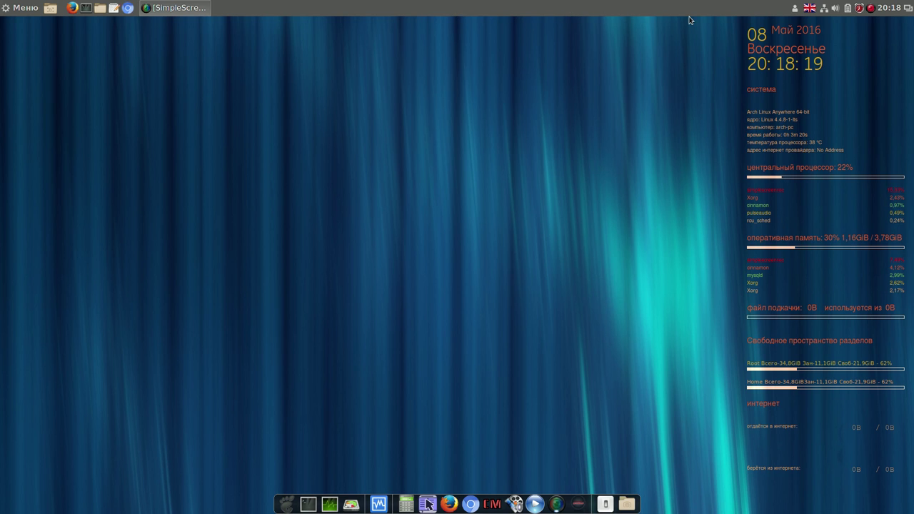
pyautogui.rightClick(871, 10)
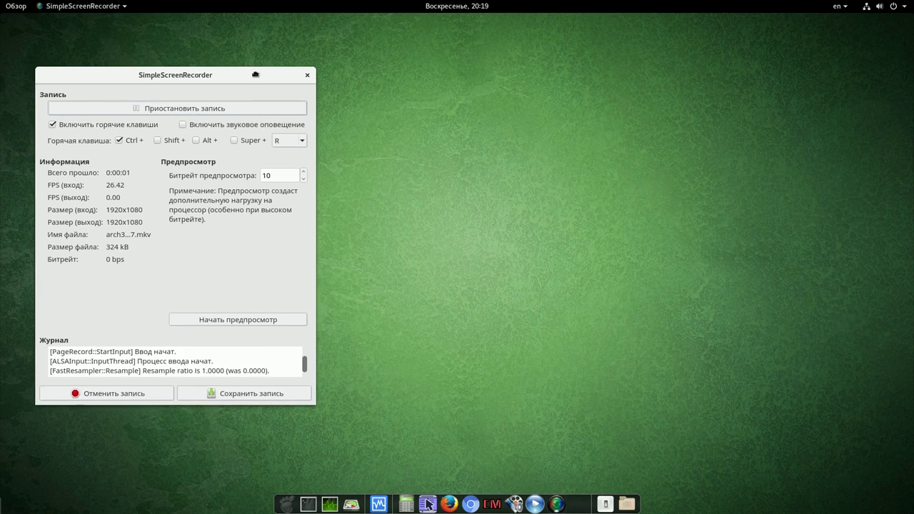
# Move the SimpleScreenRecorder window right, minimize it, and open the GNOME activities overview.
pyautogui.moveTo(256, 81); pyautogui.dragTo(680, 64)
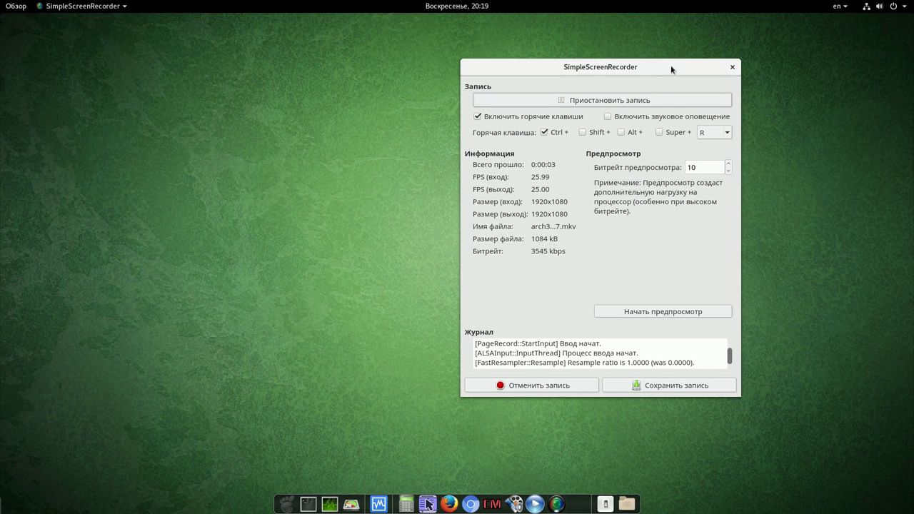
pyautogui.rightClick(670, 68)
pyautogui.click(681, 85)
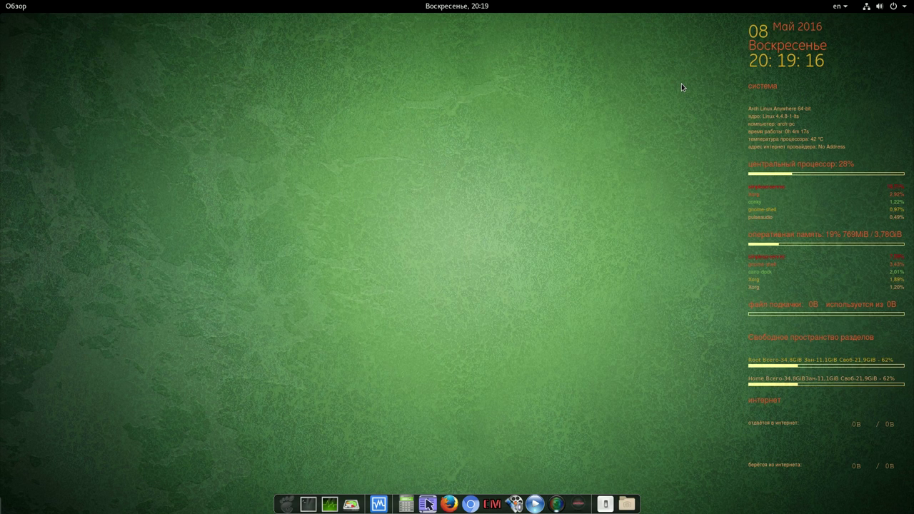
pyautogui.click(15, 7)
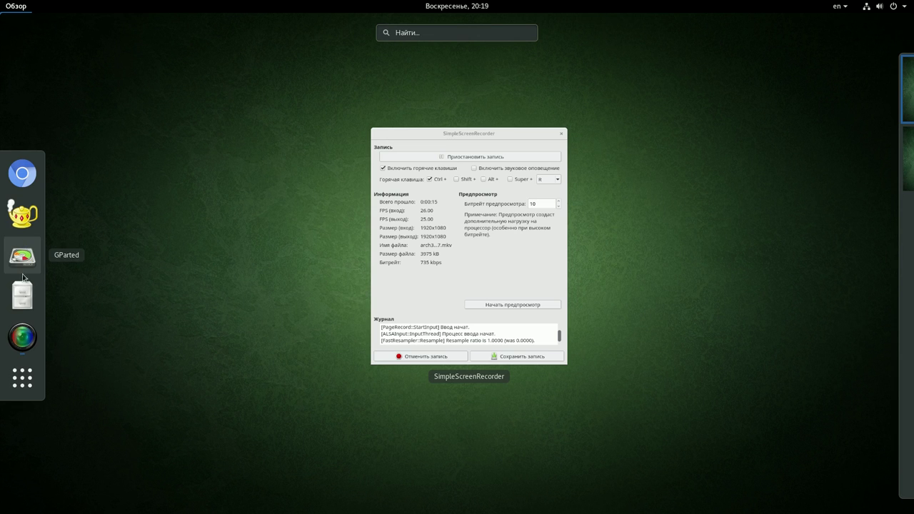
# Launch Kapman from page 3 of the GNOME app grid and start Level 1 moving right.
pyautogui.click(24, 378)
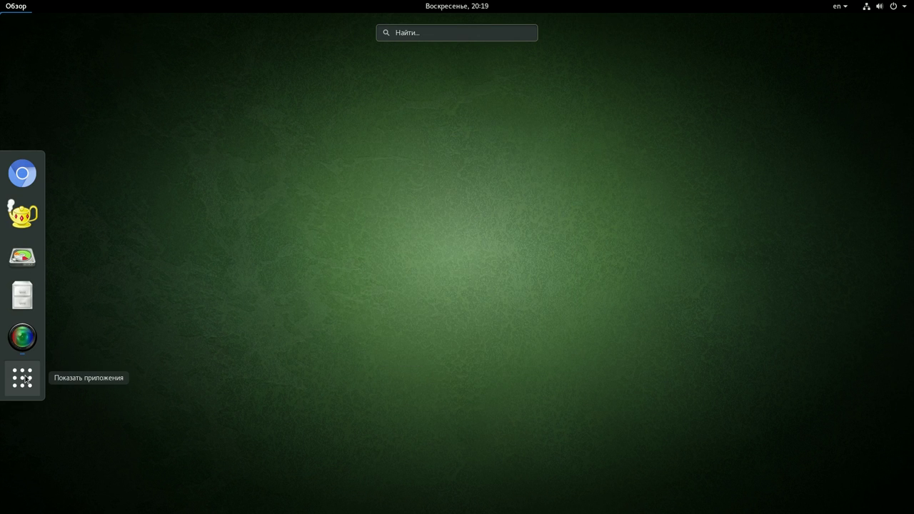
pyautogui.click(23, 382)
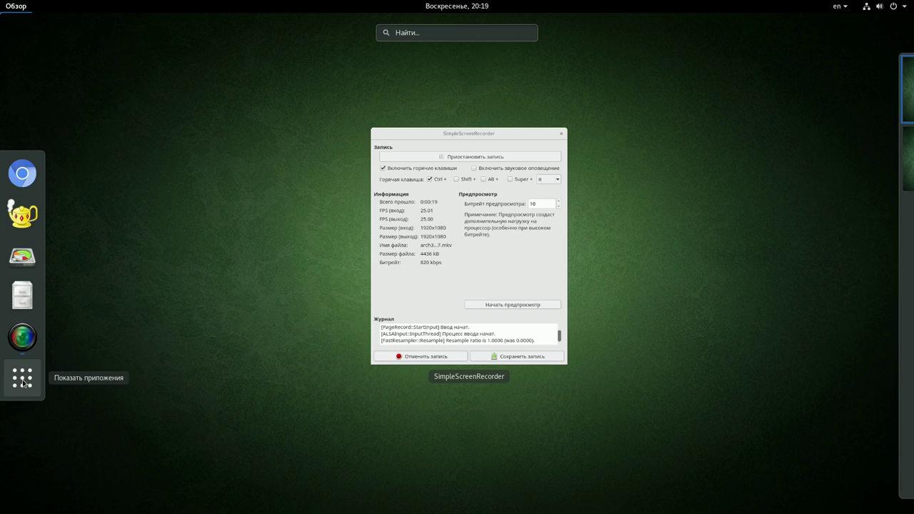
pyautogui.click(23, 382)
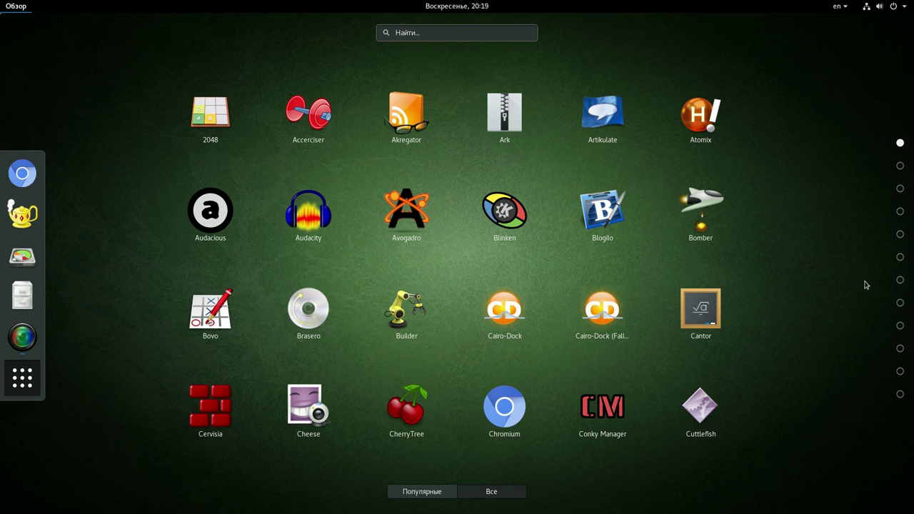
pyautogui.click(900, 166)
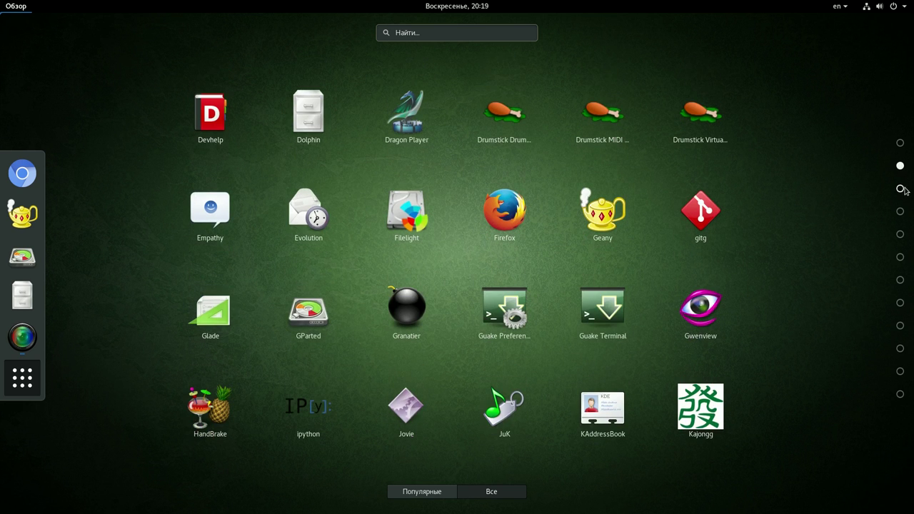
pyautogui.click(900, 188)
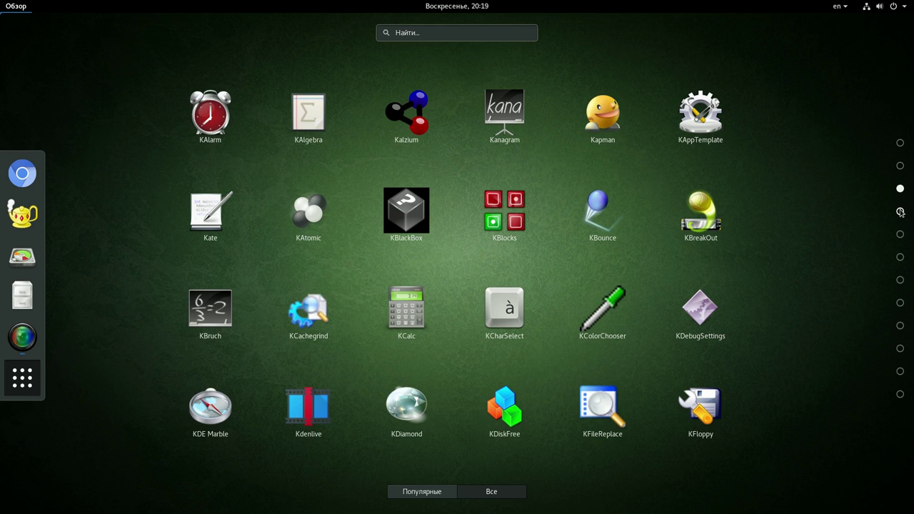
pyautogui.click(606, 119)
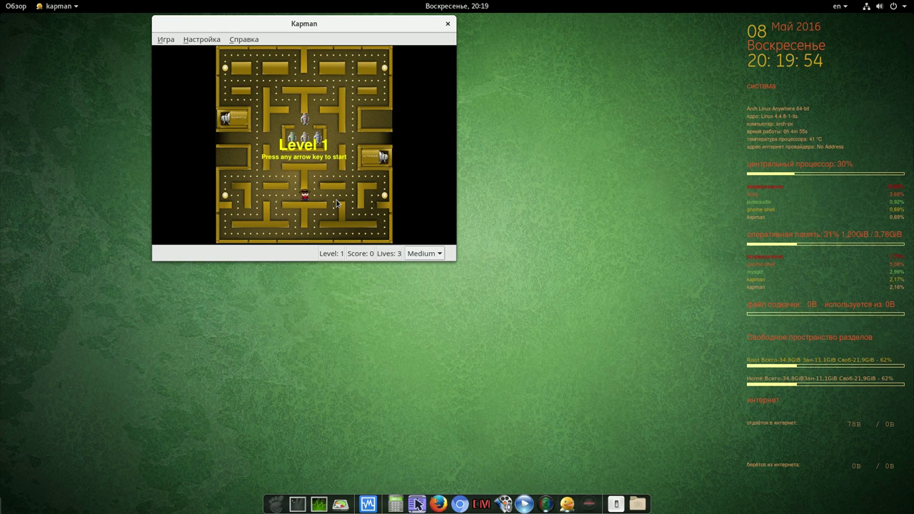
pyautogui.press('Right')
# Steer Kapman around the Level 1 maze, raising the score to 330, then quit the game.
pyautogui.press('Up')
pyautogui.press('Down')
pyautogui.press('Left')
pyautogui.press('Down')
pyautogui.press('Left')
pyautogui.press('Right')
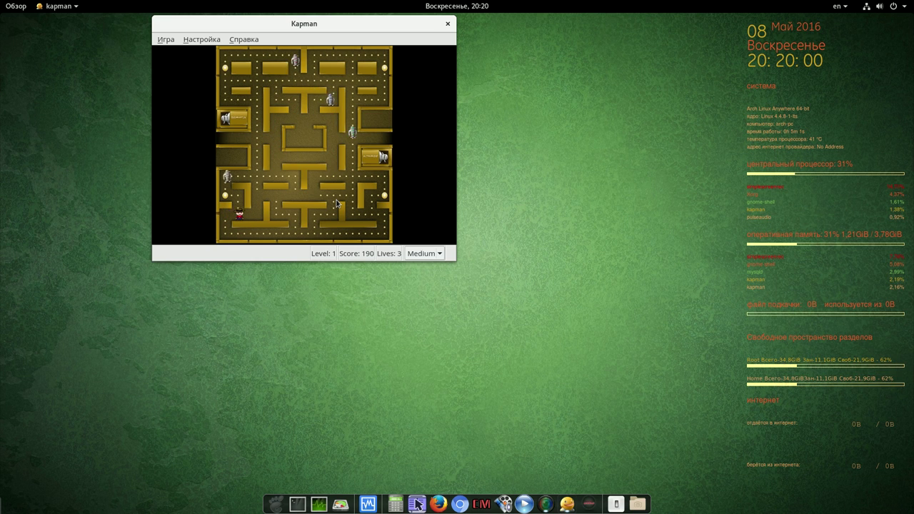
pyautogui.press('Up')
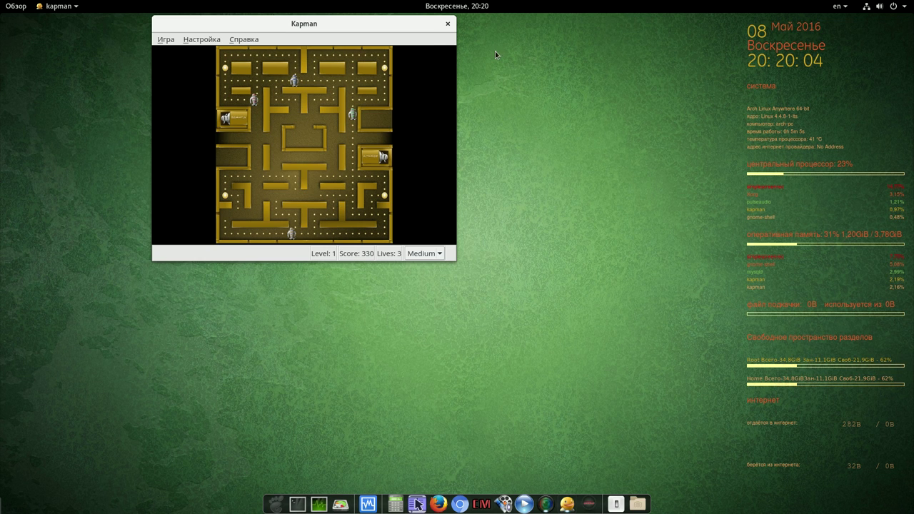
pyautogui.click(448, 23)
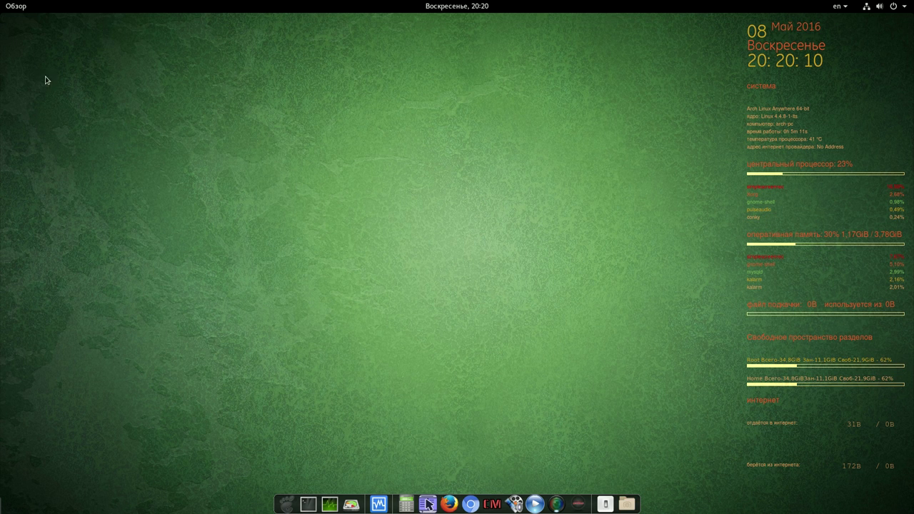
# Launch KTuberling from page 9 of the GNOME app grid.
pyautogui.click(16, 9)
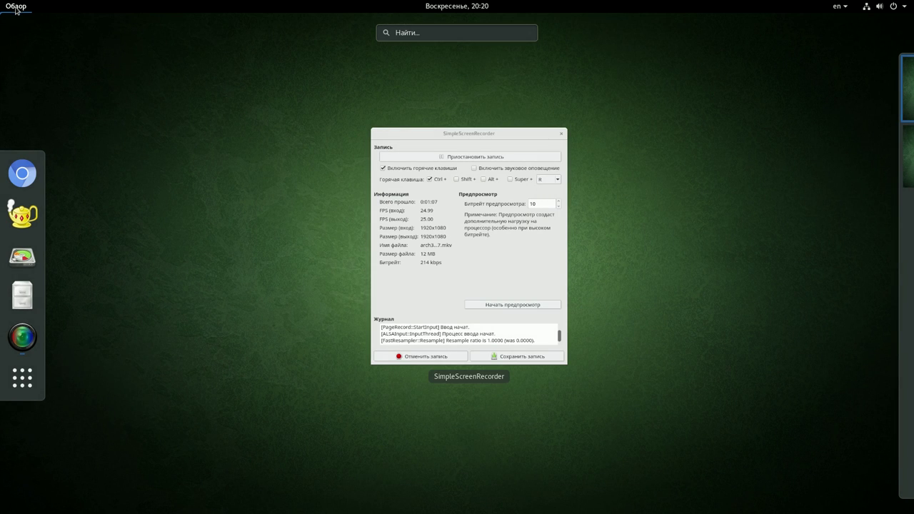
pyautogui.click(30, 383)
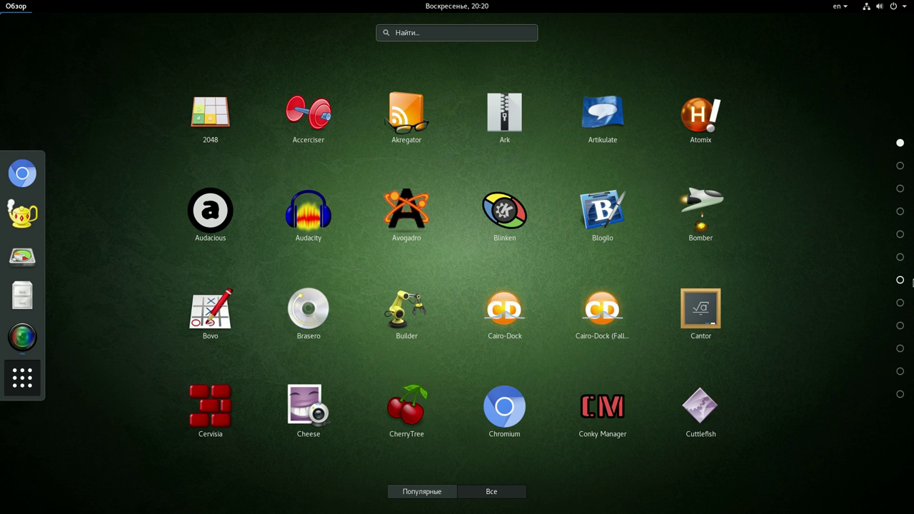
pyautogui.click(900, 304)
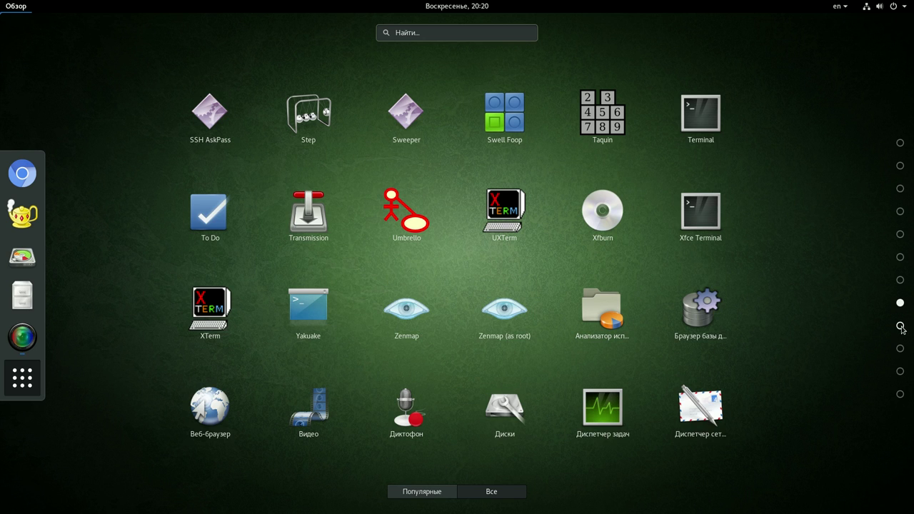
pyautogui.click(900, 325)
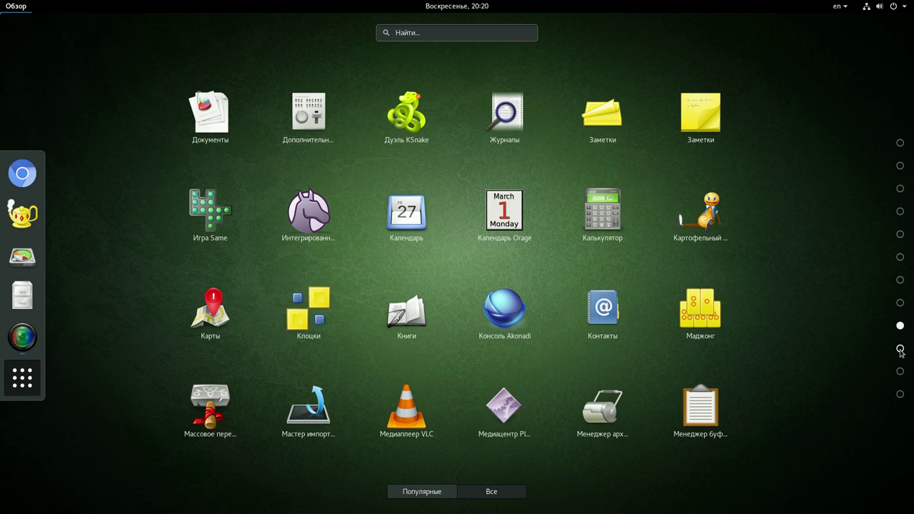
pyautogui.click(709, 215)
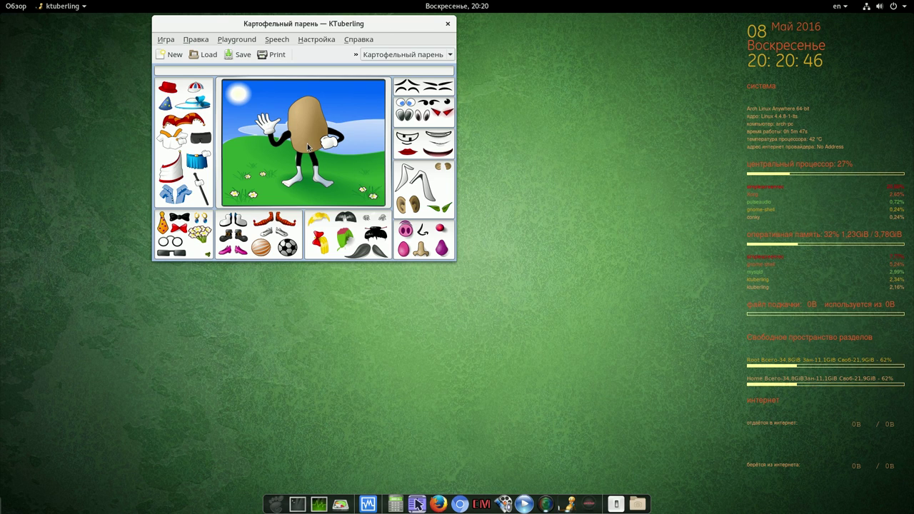
# Close KTuberling and bring the SimpleScreenRecorder window back up from the dock.
pyautogui.click(447, 25)
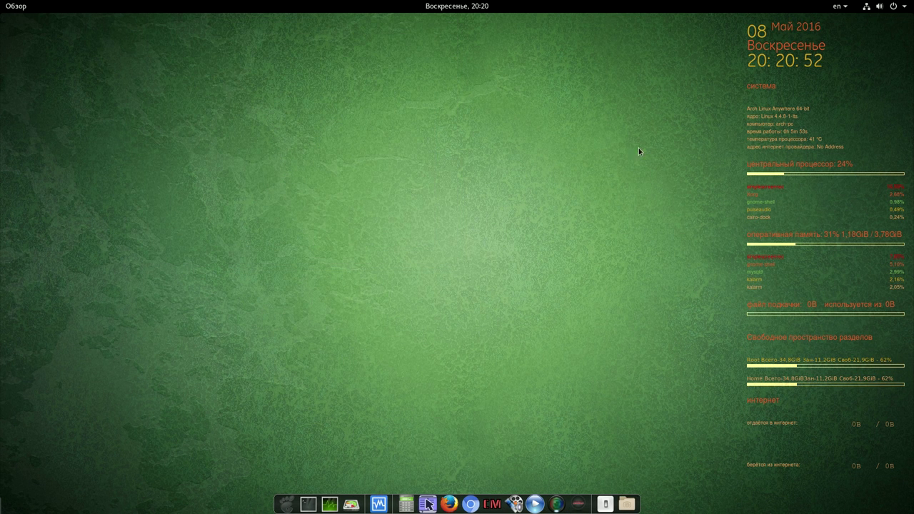
pyautogui.click(557, 502)
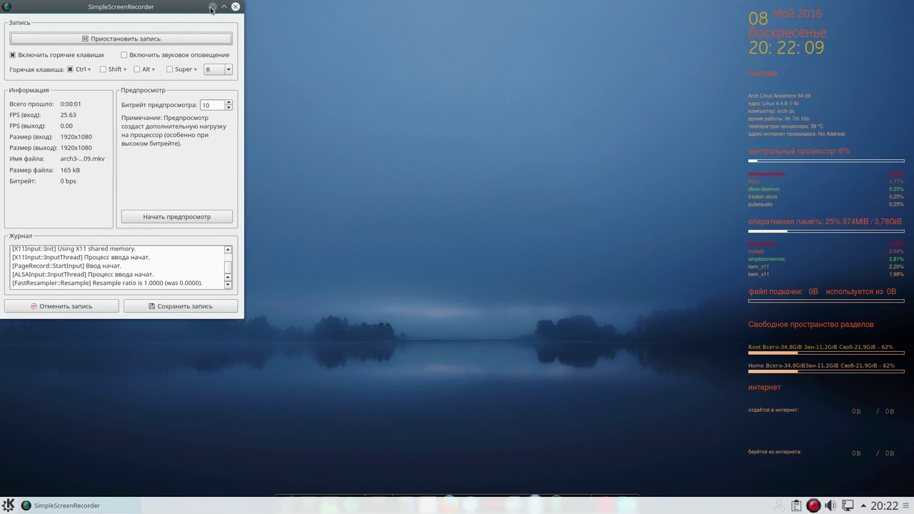
# Minimize the recorder and browse the Интернет and Мультимедиа categories in the KDE application launcher.
pyautogui.click(211, 8)
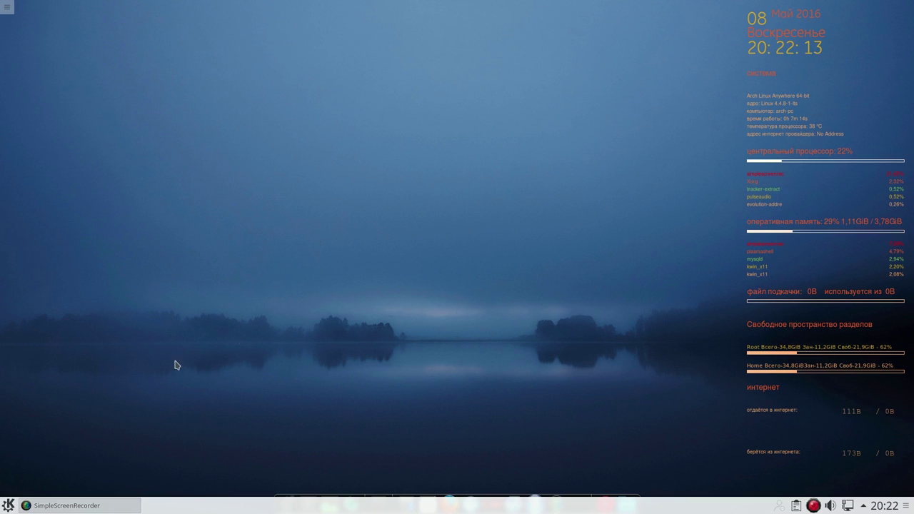
pyautogui.click(9, 505)
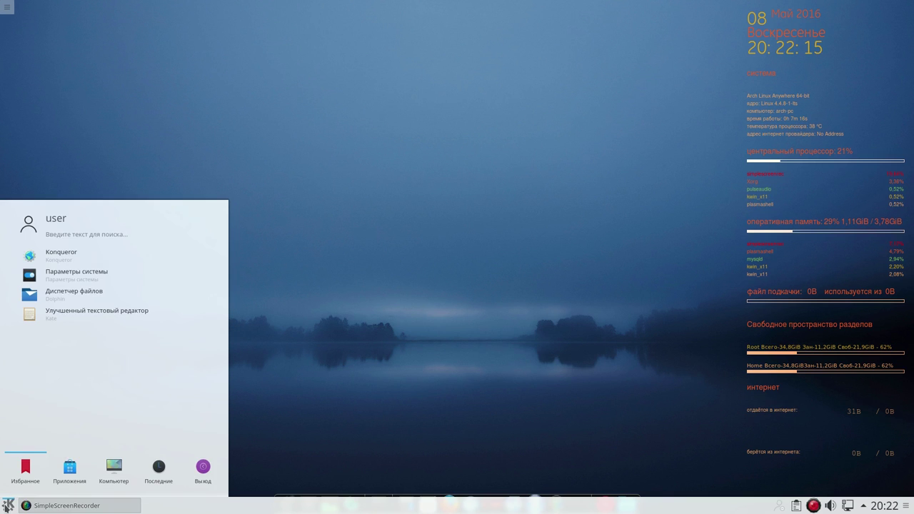
pyautogui.moveTo(67, 477)
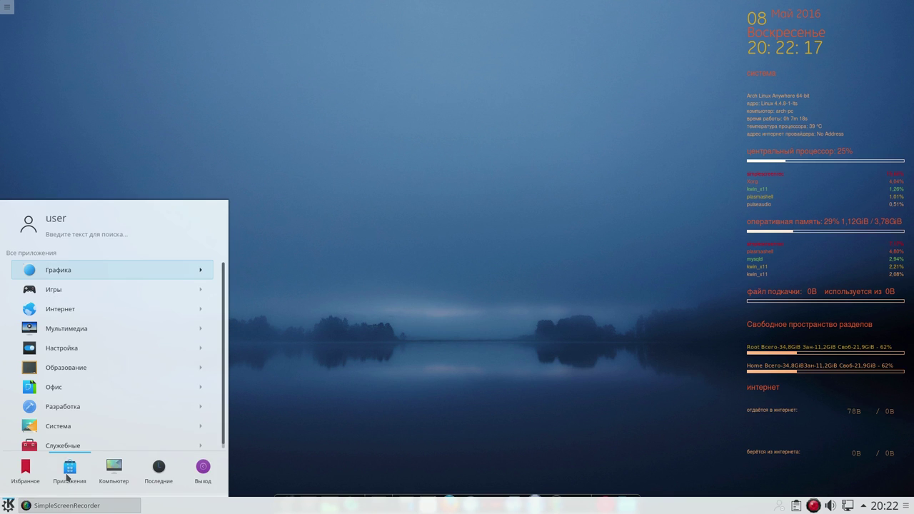
pyautogui.click(64, 308)
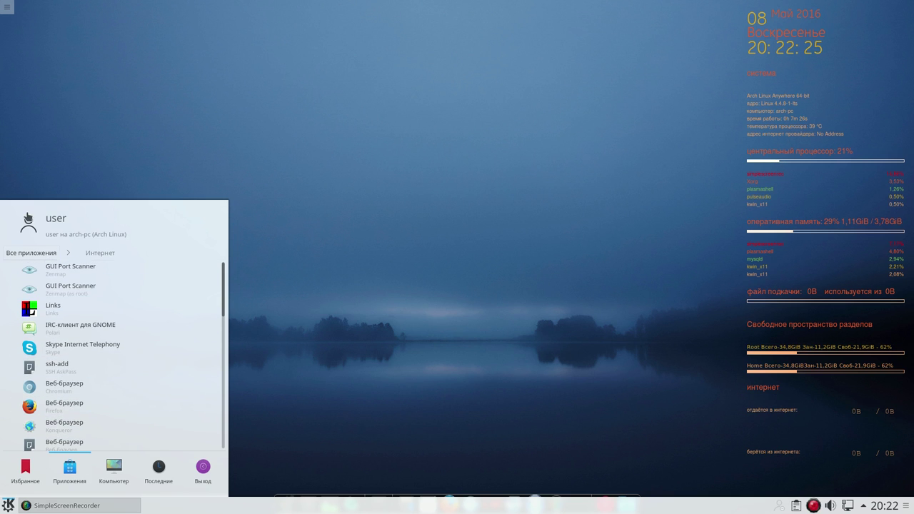
pyautogui.click(48, 254)
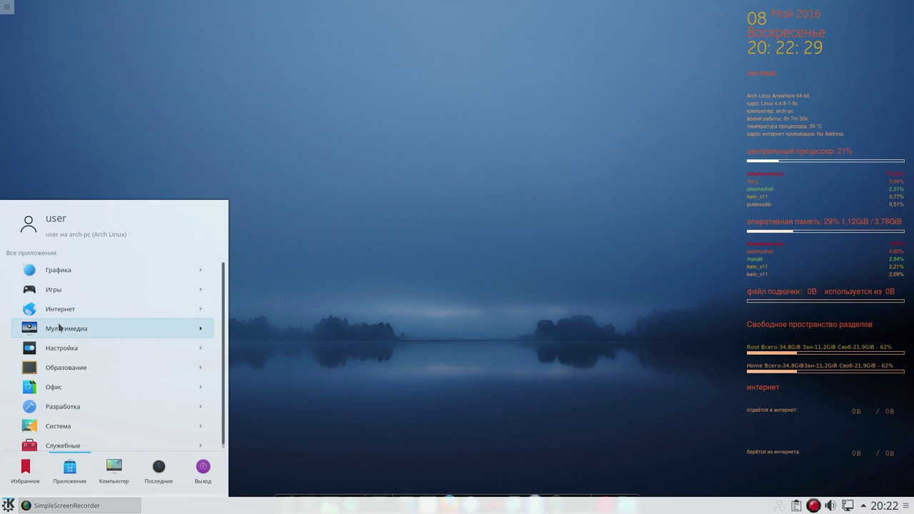
pyautogui.click(59, 327)
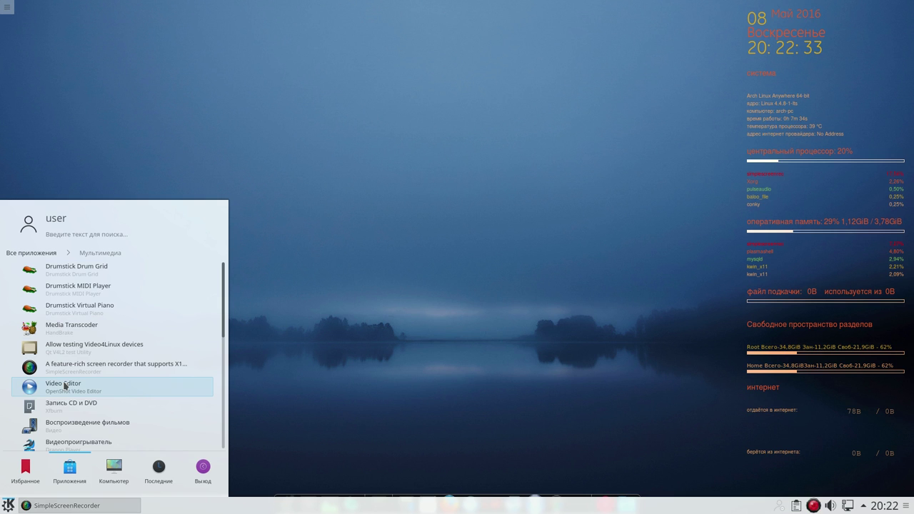
pyautogui.click(353, 393)
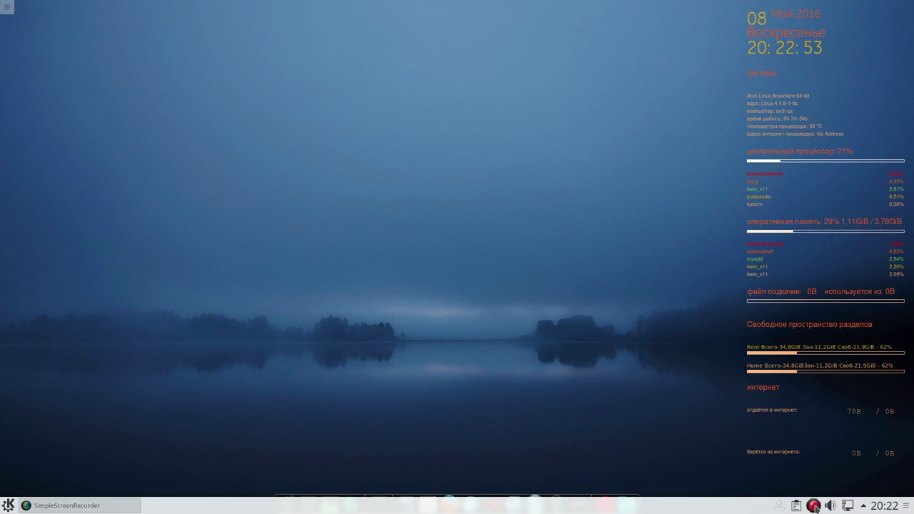
# Pause the screen recording from its tray icon and hide the recorder window.
pyautogui.rightClick(814, 507)
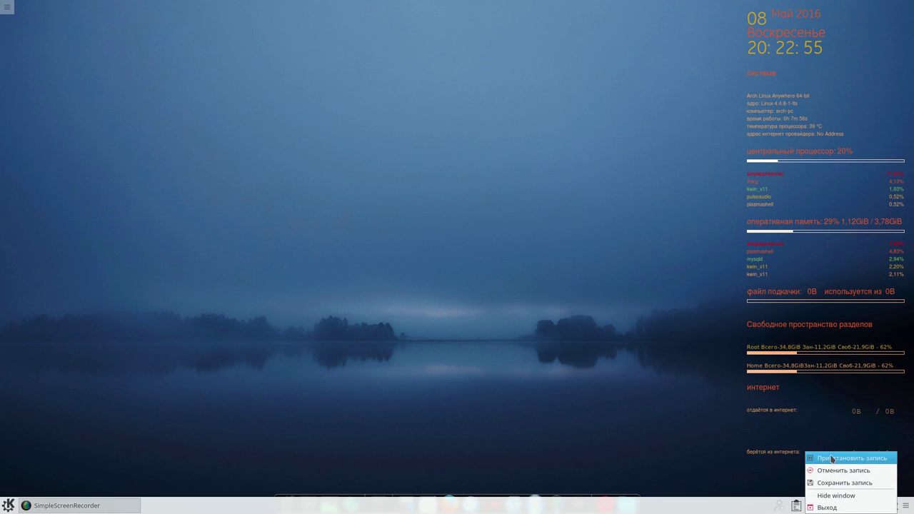
pyautogui.click(832, 459)
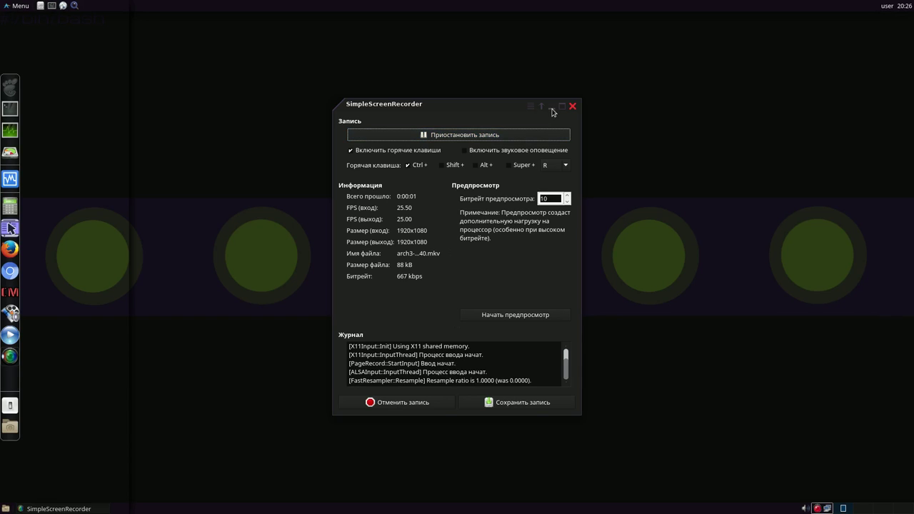
pyautogui.click(552, 107)
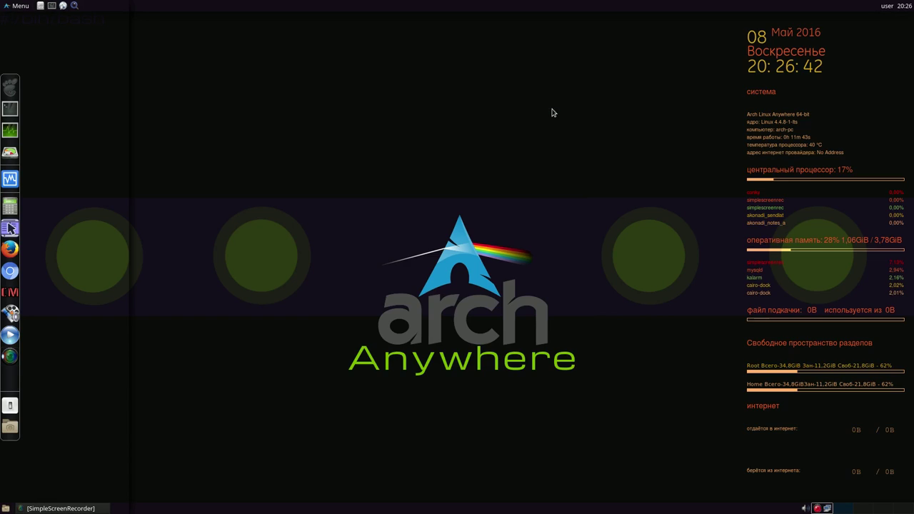